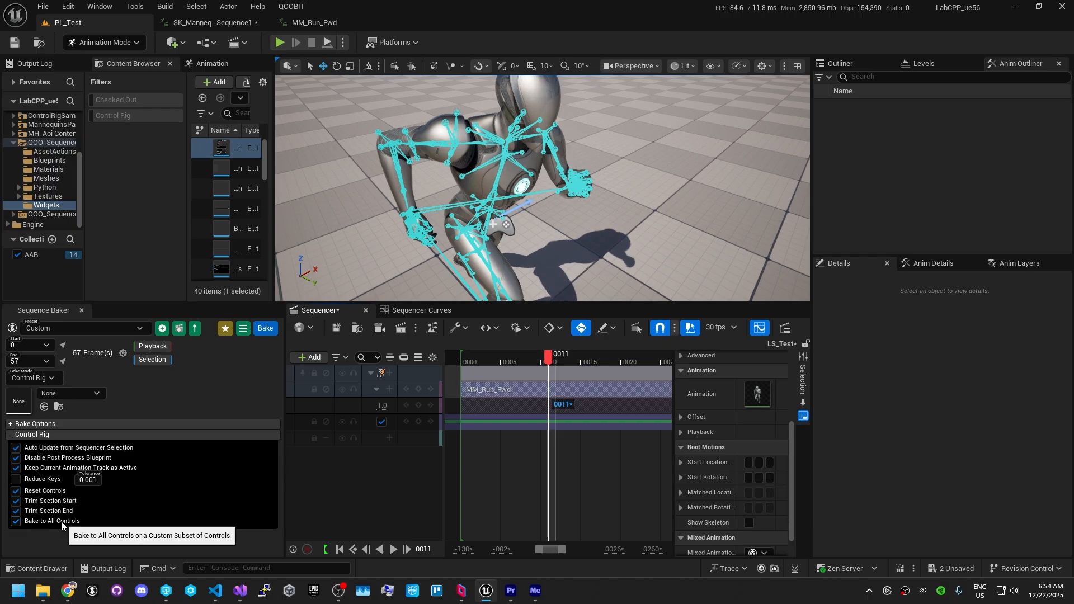
- Bake SKM_Manny's run animation to the CR_Mannequin_Body control rig and show the full frame range in a wider Sequencer
left_click(419, 373)
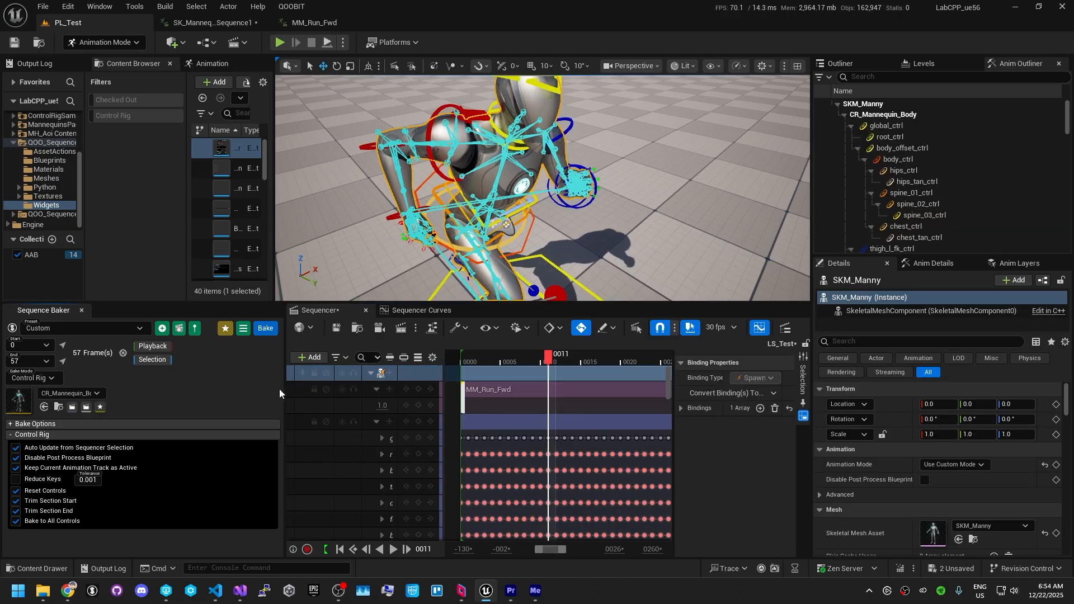
left_click_drag(283, 388, 194, 387)
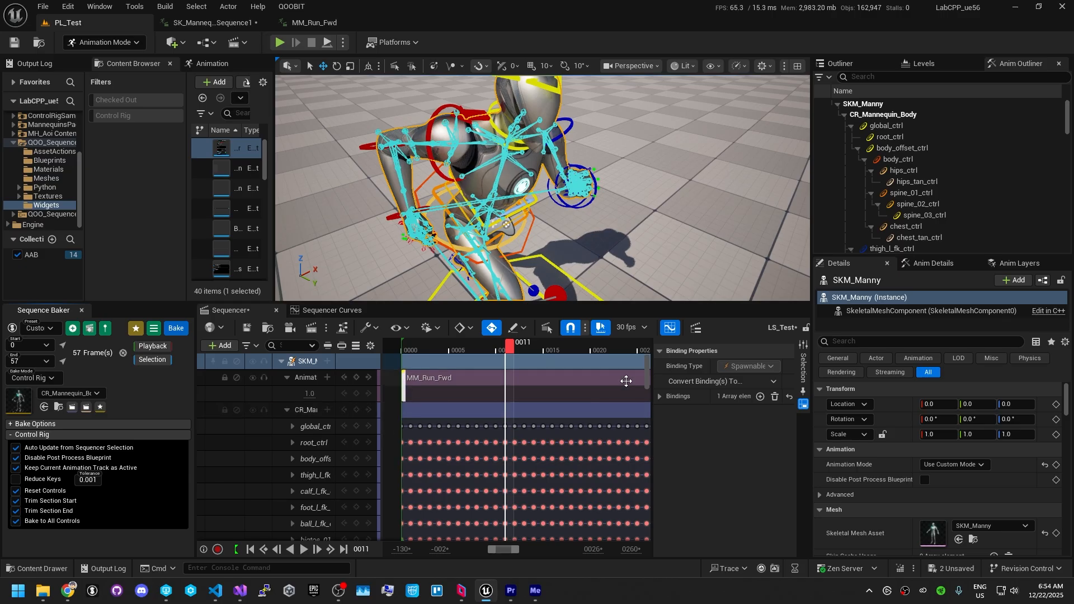
left_click_drag(646, 374, 640, 350)
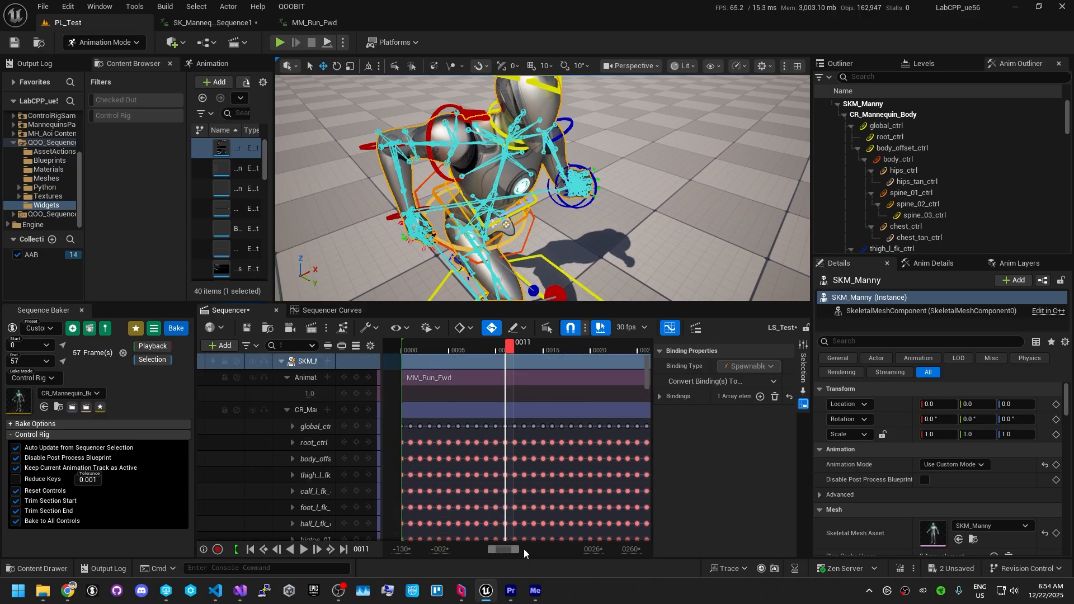
left_click_drag(518, 551, 528, 549)
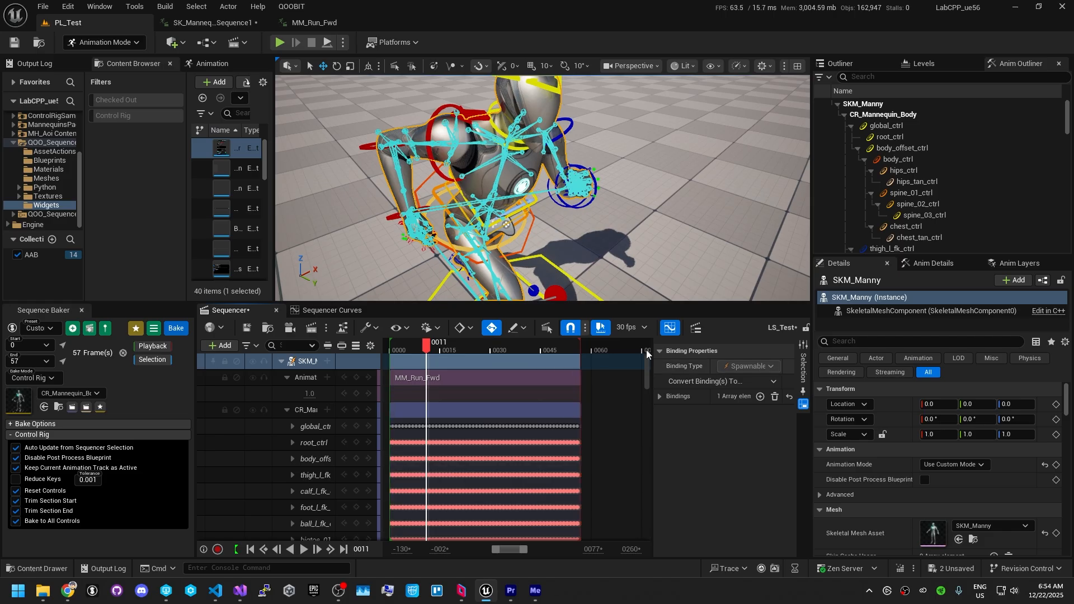
- Move the playhead to frame 13 and delete the baked CR_Mannequin_Body control rig track
left_click_drag(627, 344, 434, 352)
left_click(310, 412)
key("Delete")
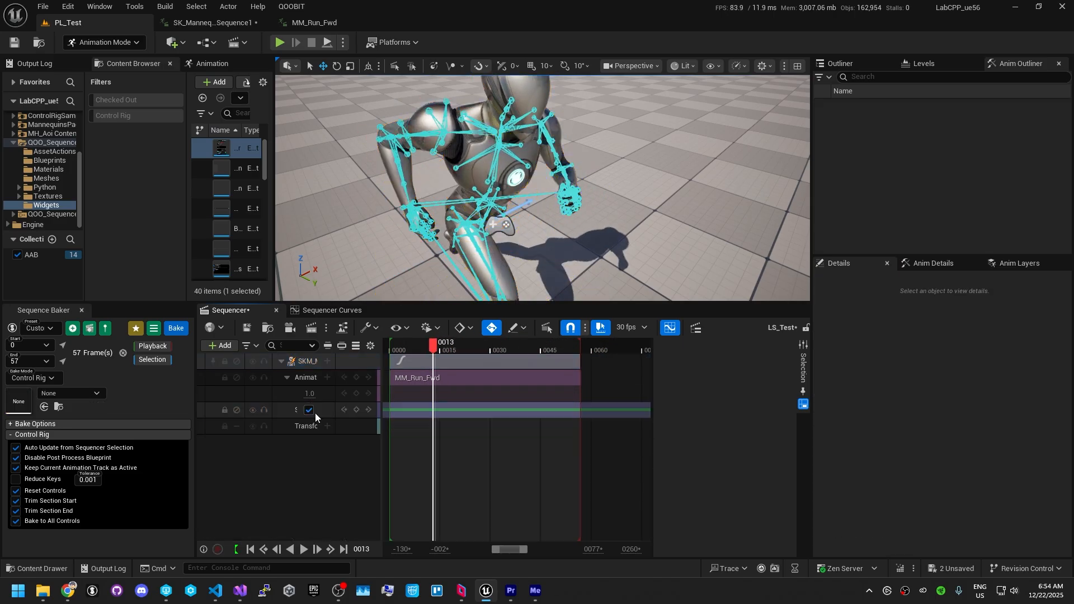
- Mute SKM_Manny's MM_Run_Fwd animation track and add CR_Mannequin_Body as a layered control rig
left_click(311, 379)
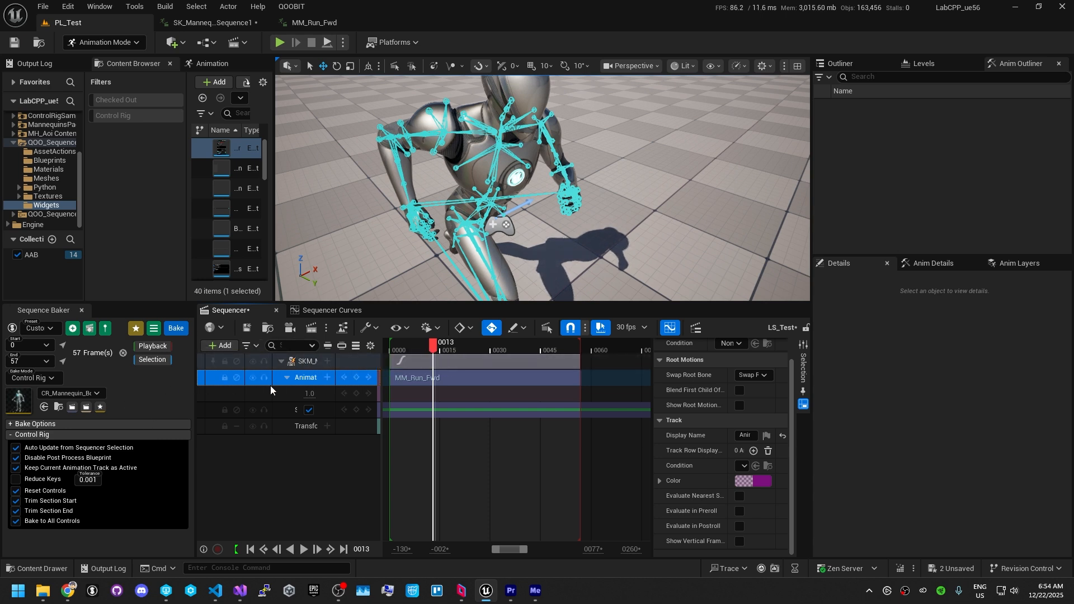
left_click(252, 378)
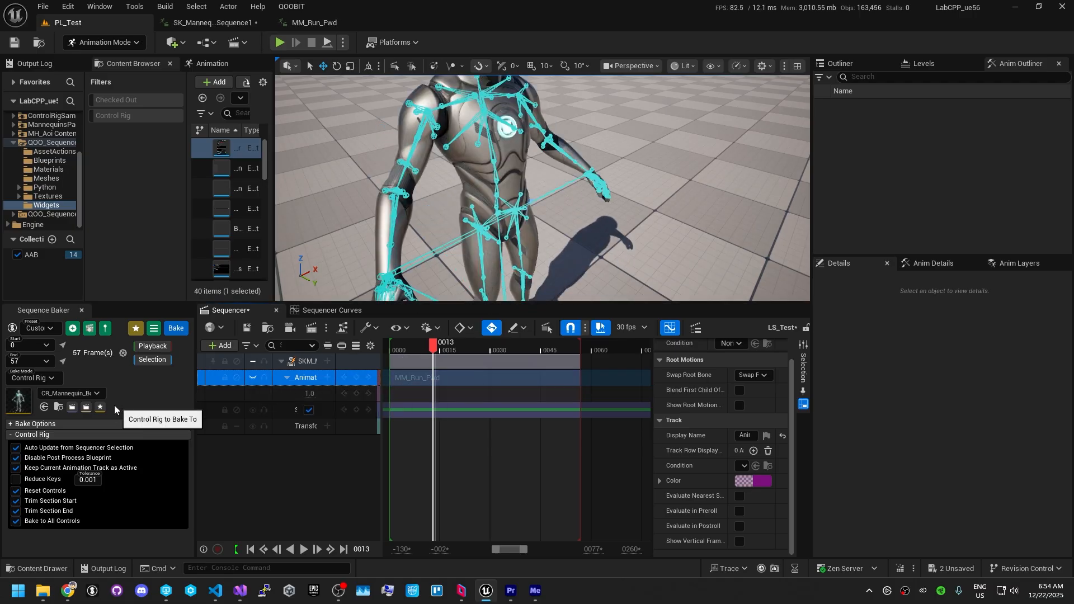
left_click(85, 408)
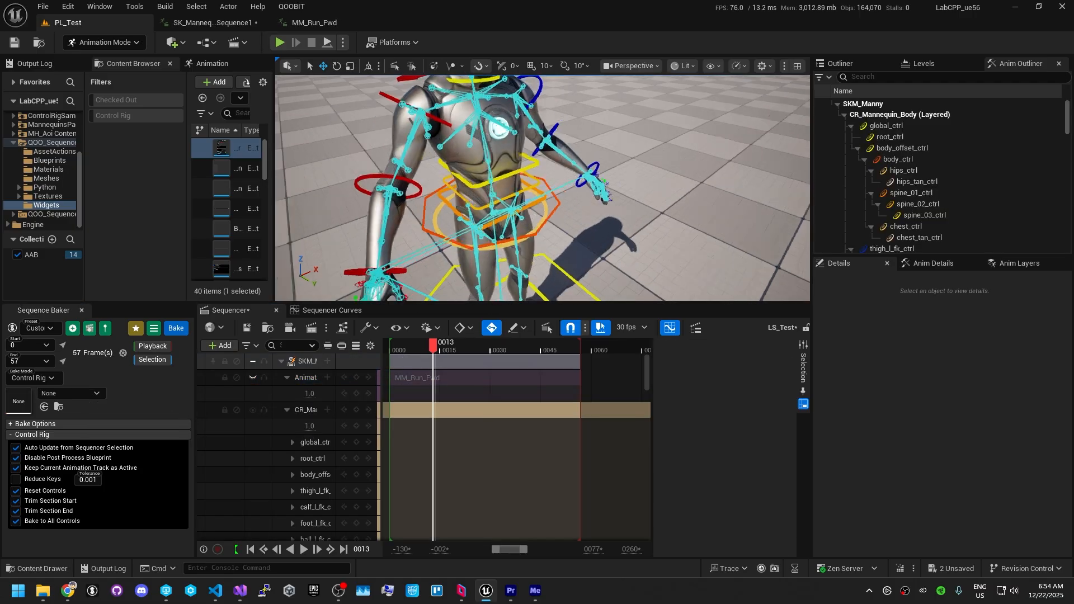
- Select the mannequin's upper-body rig controls across the torso, arms, hands and neck
mouse_move(628, 230)
right_mouse_down()
mouse_move(637, 226)
mouse_move(627, 230)
right_mouse_up()
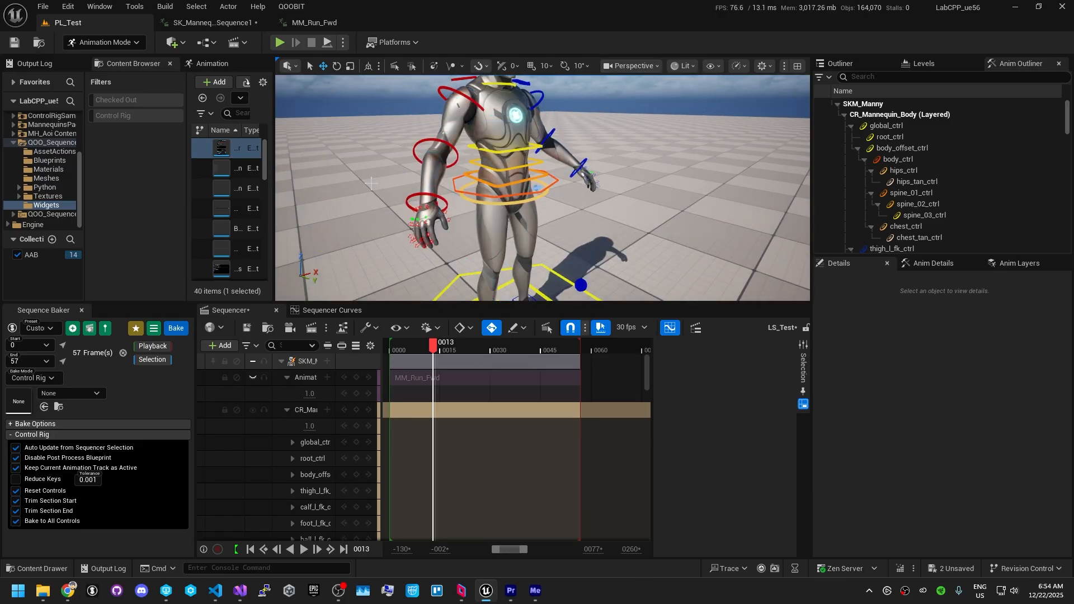
mouse_move(393, 183)
right_mouse_down()
mouse_move(399, 175)
mouse_move(393, 183)
right_mouse_up()
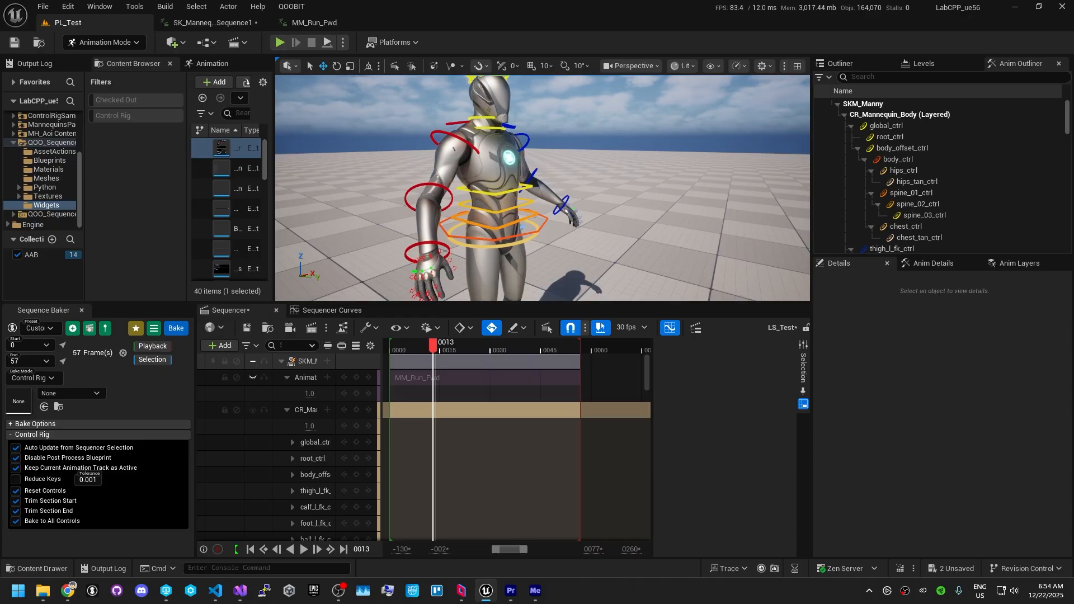
left_click_drag(359, 116, 631, 272, "ctrl+alt")
right_click_drag(349, 179, 354, 183)
mouse_move(355, 189)
left_mouse_down("ctrl+alt")
mouse_move(463, 279)
mouse_move(359, 199)
left_mouse_up("ctrl+alt")
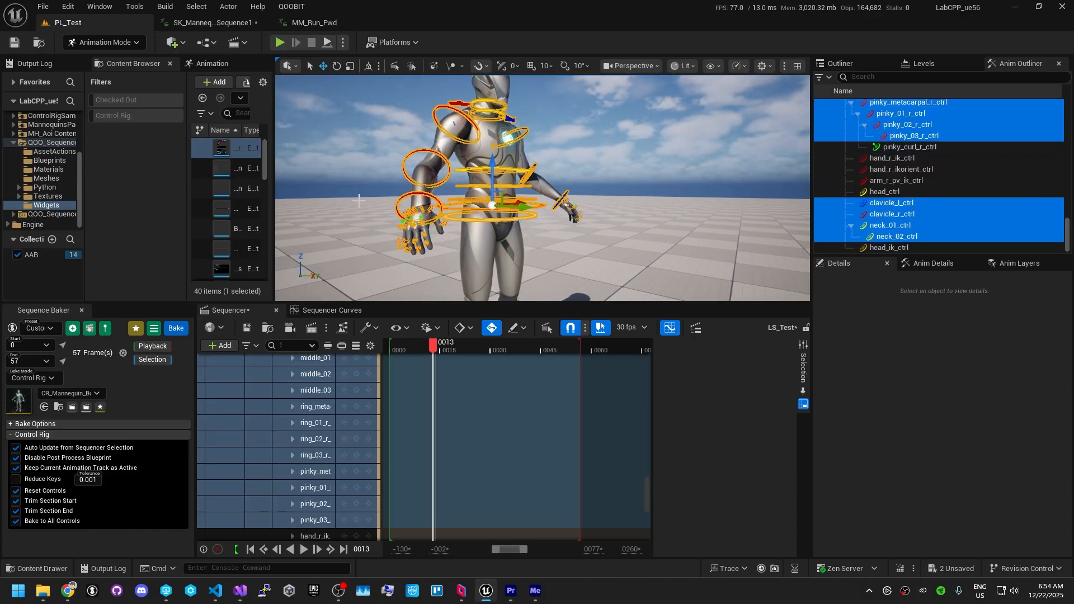
- Extend the control selection with the remaining hand and finger controls and head_ctrl
left_click_drag(610, 246, 635, 231, "alt")
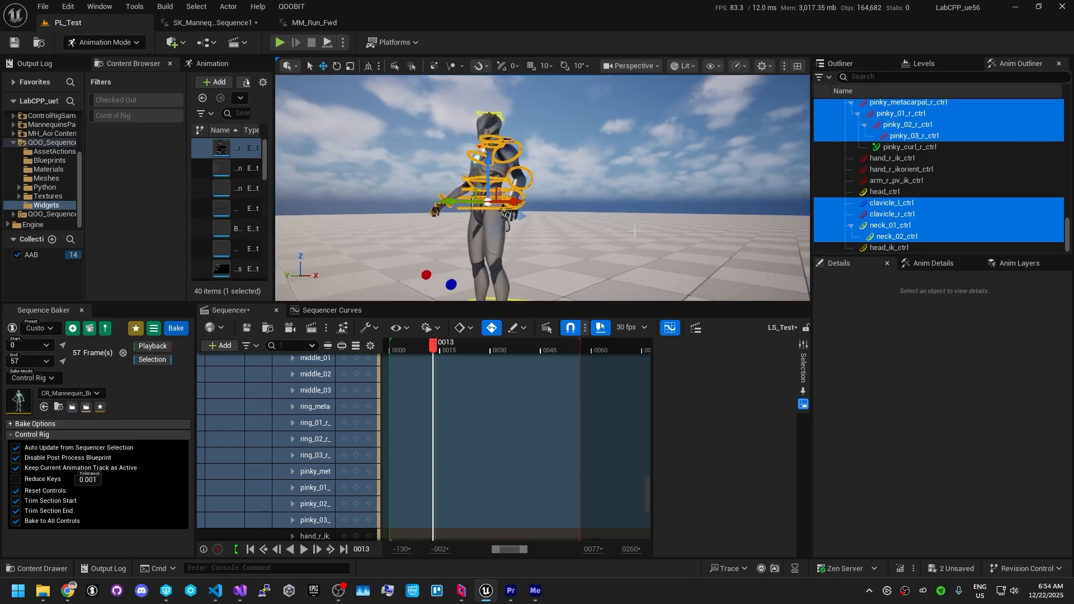
left_click_drag(414, 149, 599, 248, "ctrl+alt")
left_click_drag(432, 106, 493, 137, "alt")
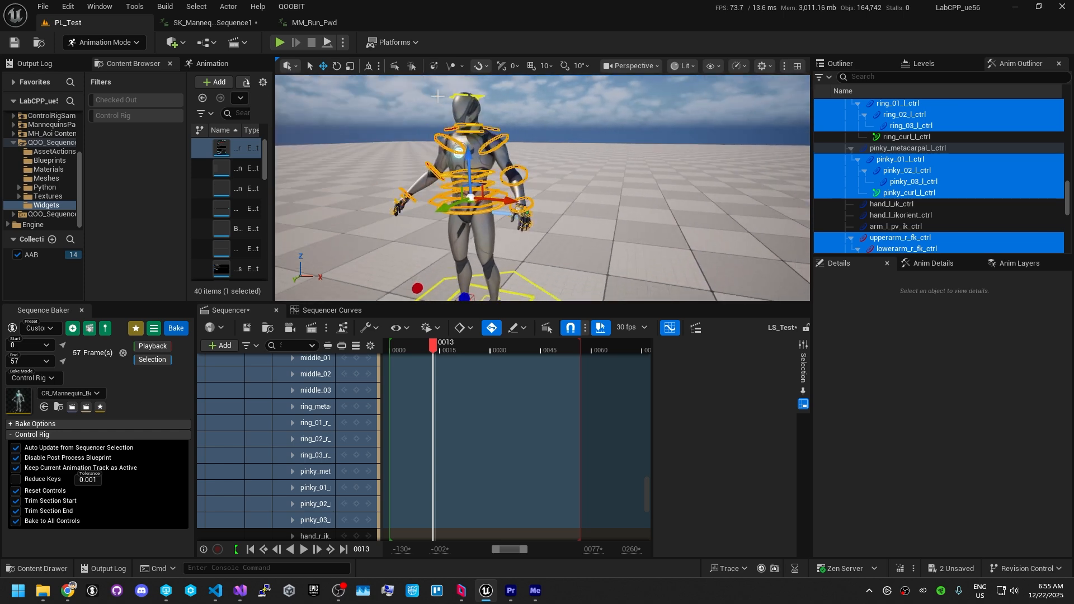
left_click_drag(414, 91, 500, 126, "ctrl+alt+shift")
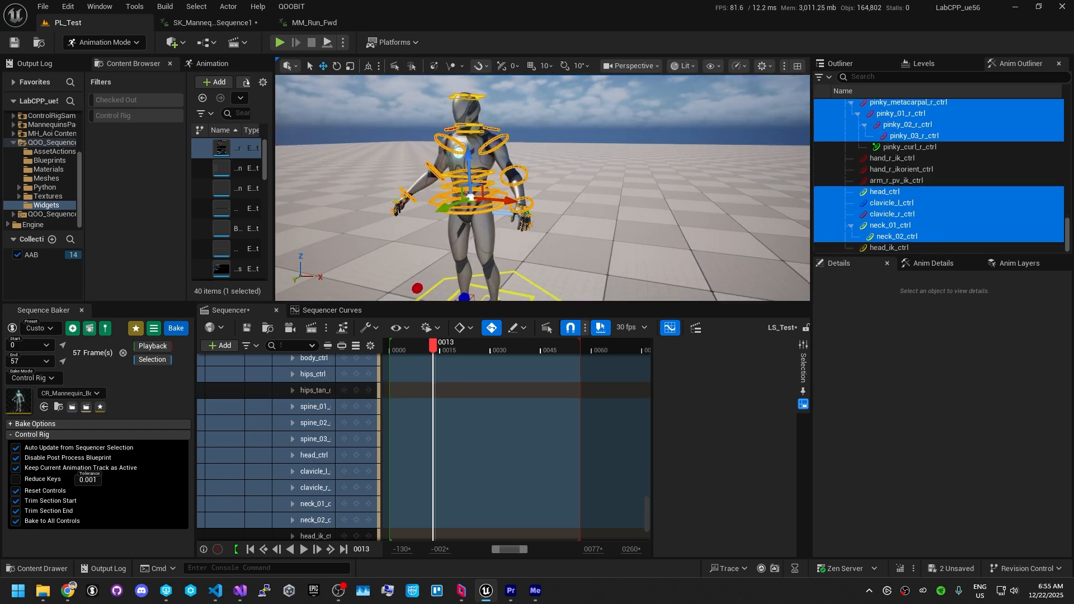
left_click_drag(500, 168, 593, 166, "alt")
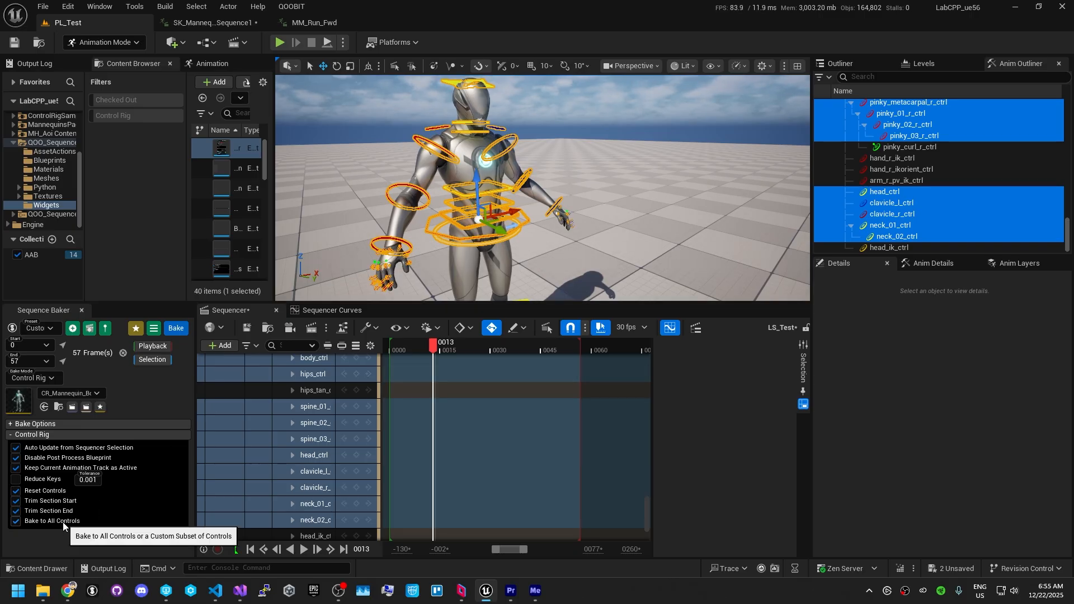
- Turn off Bake to All Controls and enable Include Controls in the control rig bake settings
left_click(16, 521)
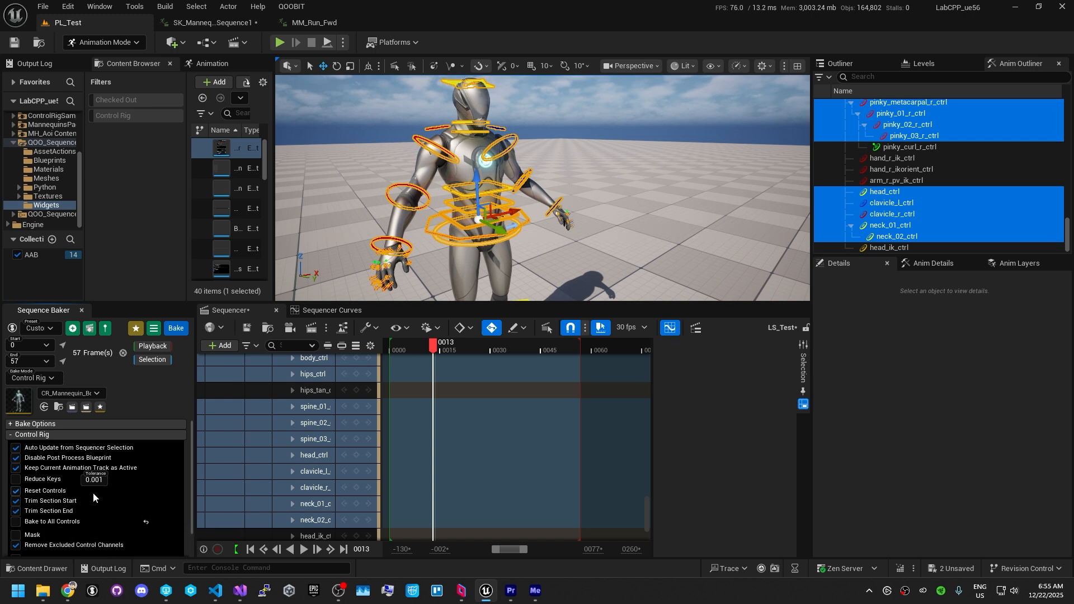
scroll(93, 493, "down", 1)
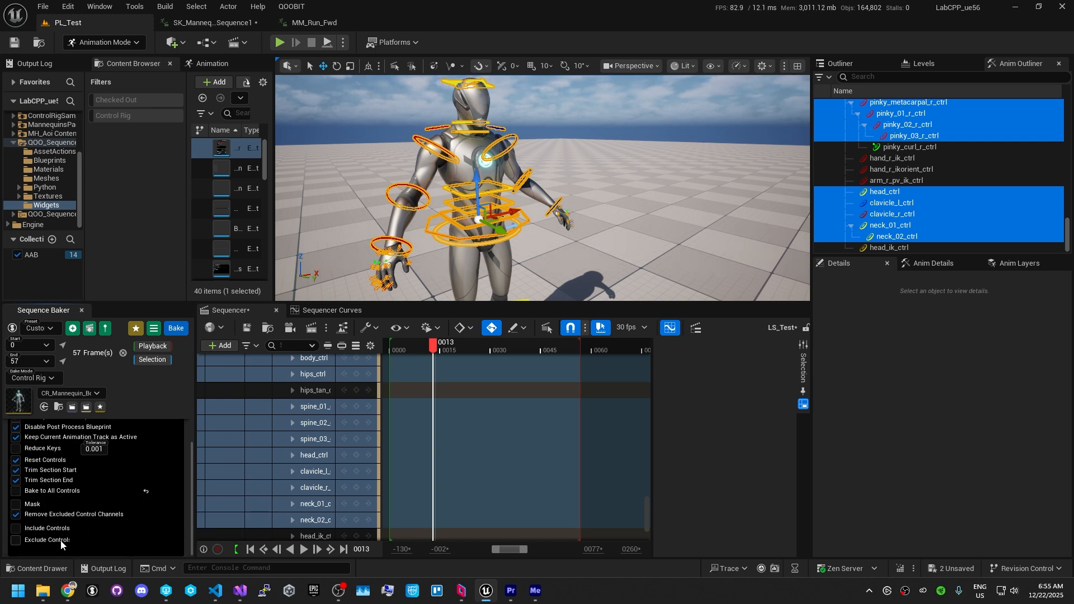
left_click(31, 531)
scroll(167, 447, "down", 2)
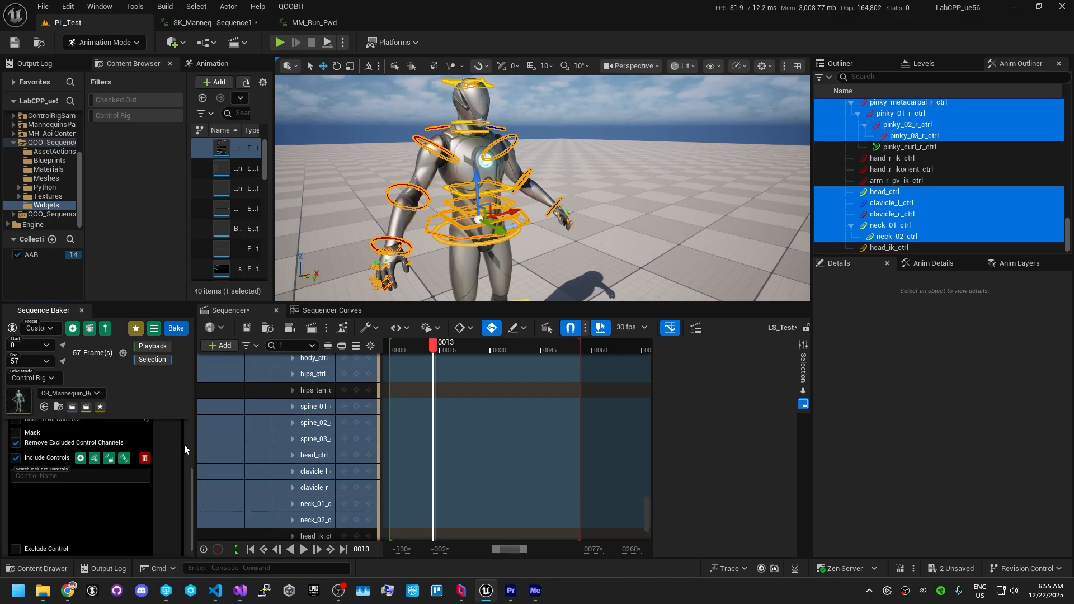
- Widen the Sequence Baker and look through the rig's controls in its Control Tree
left_click_drag(200, 439, 306, 438)
scroll(249, 470, "up", 3)
scroll(209, 475, "down", 3)
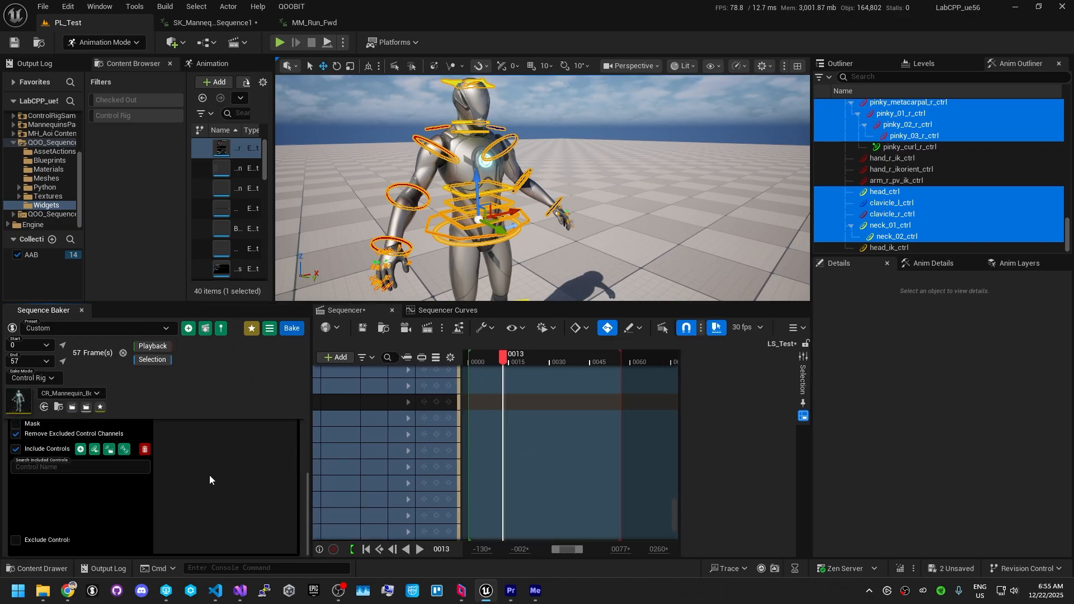
scroll(206, 476, "up", 3)
scroll(183, 458, "down", 3)
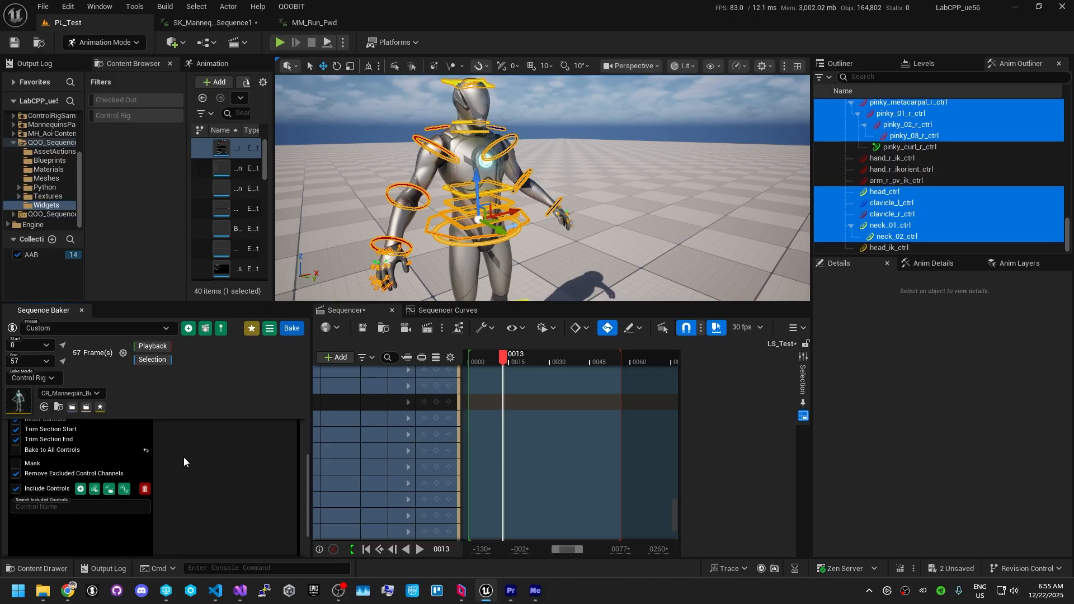
scroll(195, 445, "up", 3)
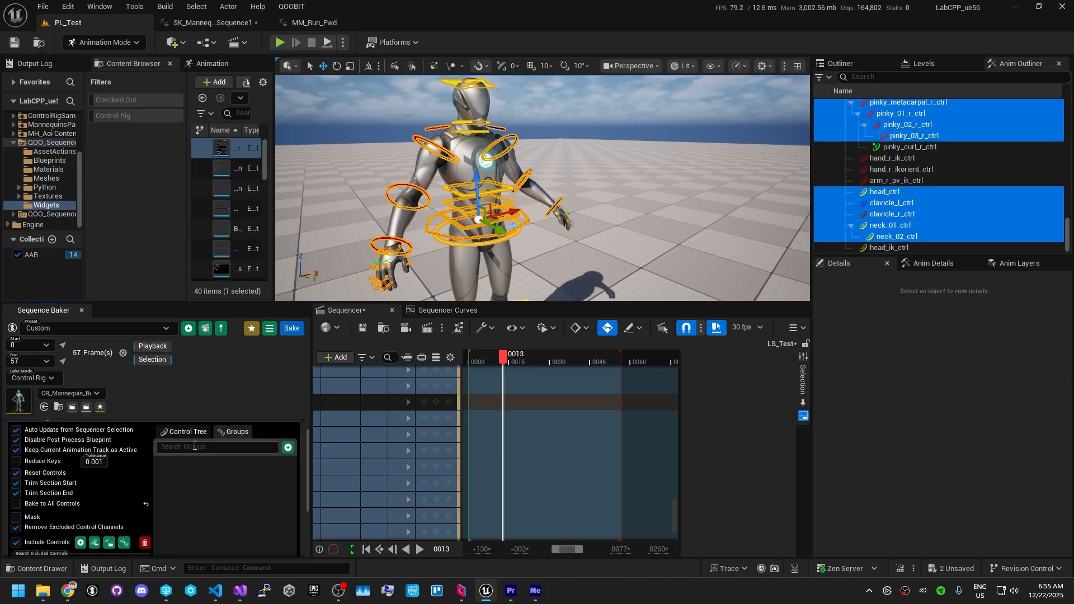
left_click(187, 432)
scroll(234, 485, "down", 10)
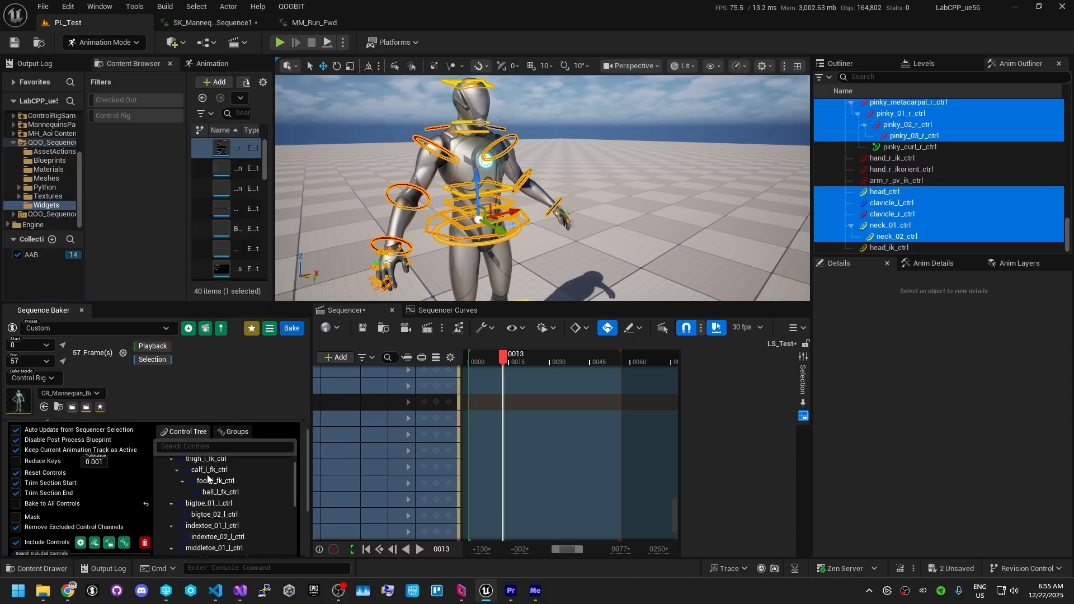
scroll(234, 489, "up", 3)
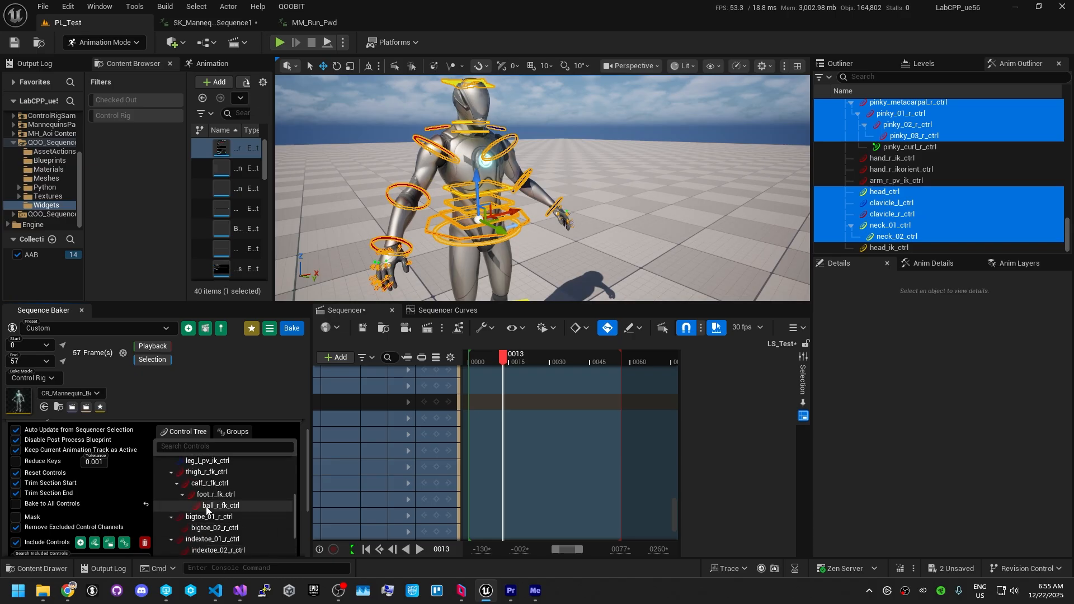
scroll(198, 499, "down", 5)
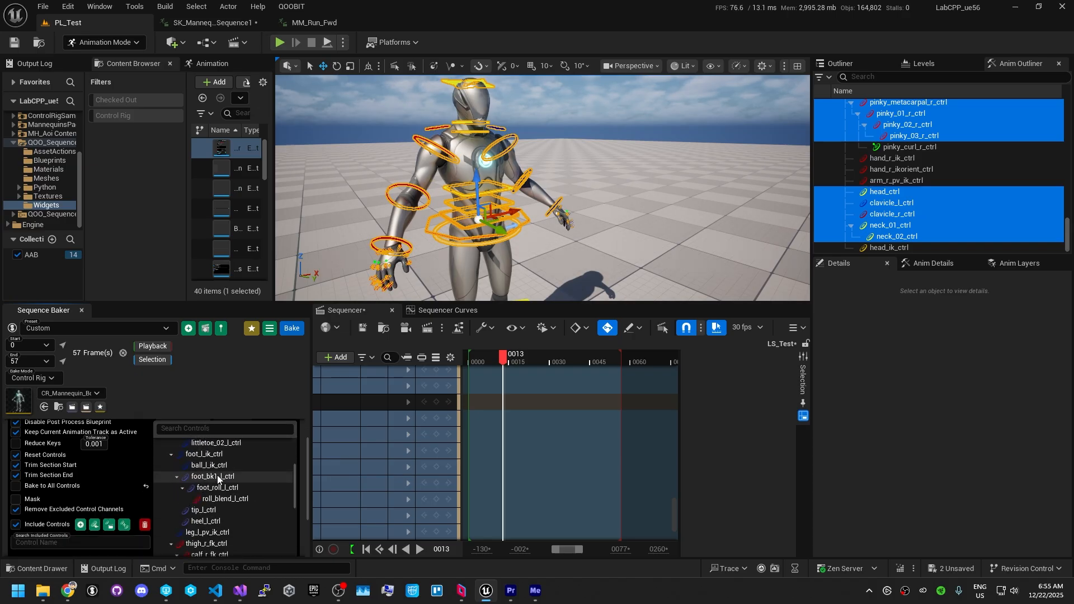
scroll(141, 536, "down", 2)
scroll(129, 520, "down", 2)
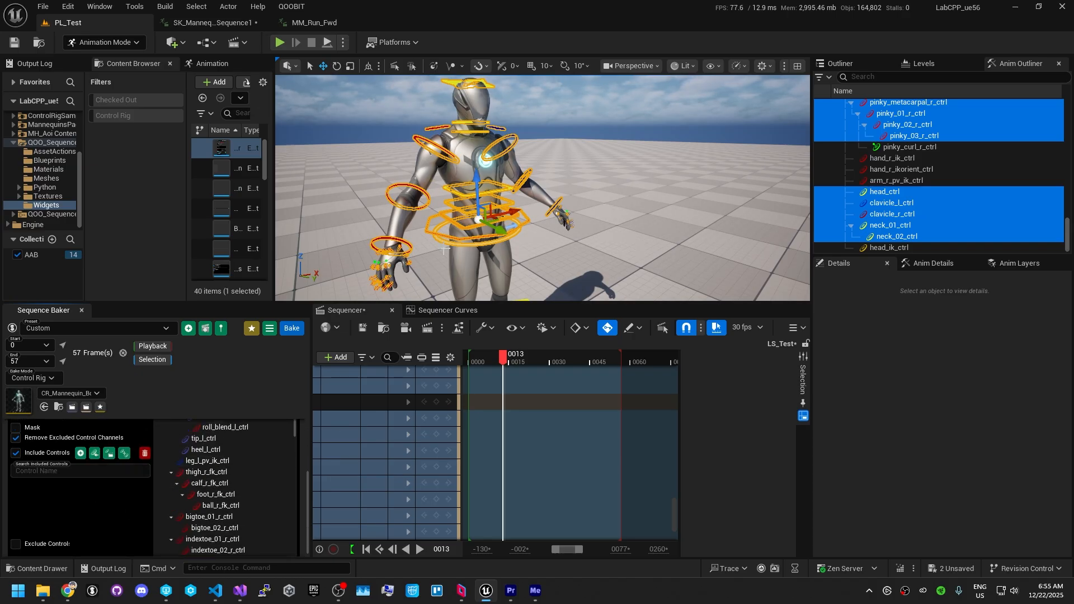
- Fill the included controls list from the current rig control selection and make the Sequence Baker taller
left_click(109, 455)
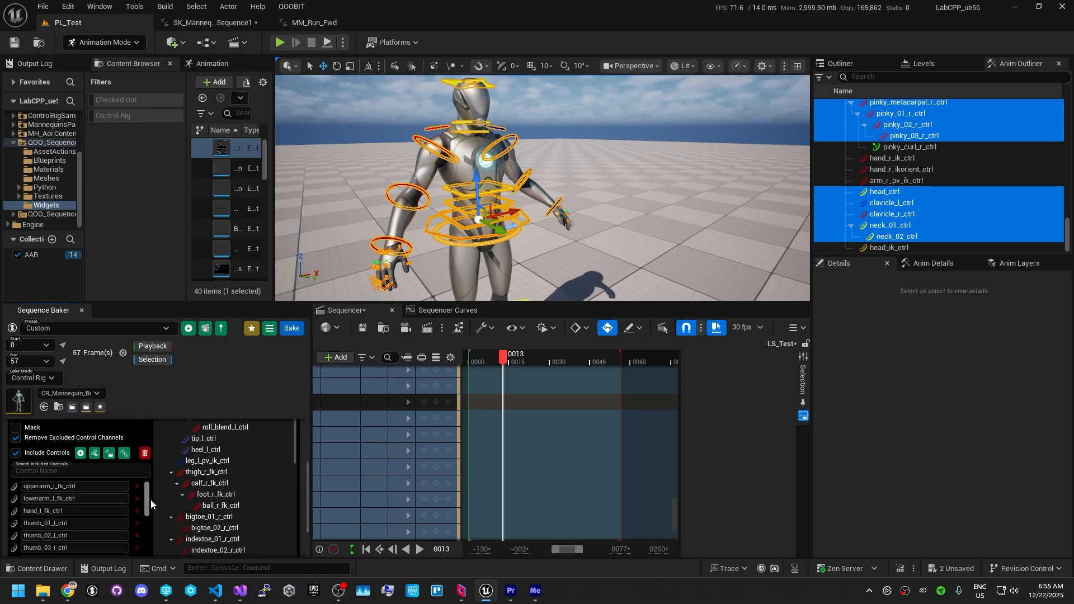
left_click_drag(147, 500, 152, 406)
left_click_drag(161, 302, 164, 229)
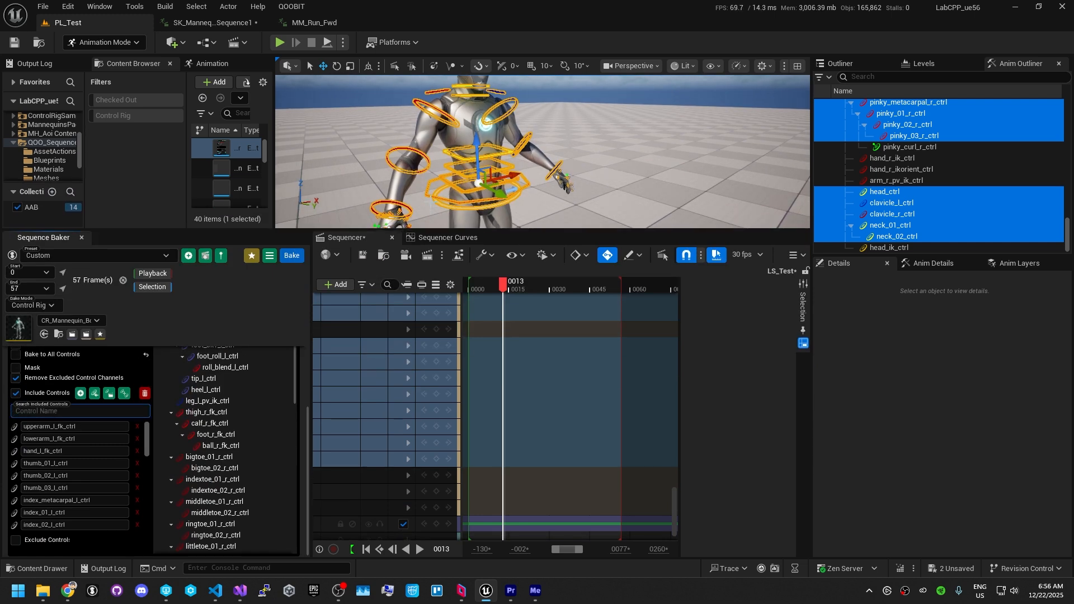
- Filter the included controls by "b" and "h" to remove body_ctrl and hips_ctrl, and clear the filter
type("b")
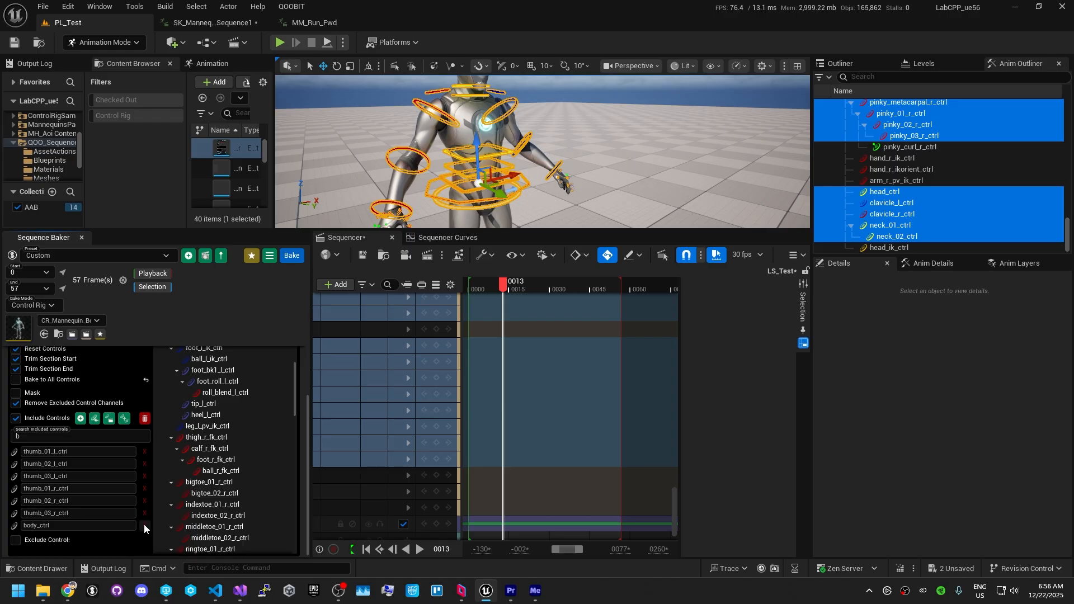
left_click(144, 525)
left_click(94, 446)
type("h")
key("ctrl+a")
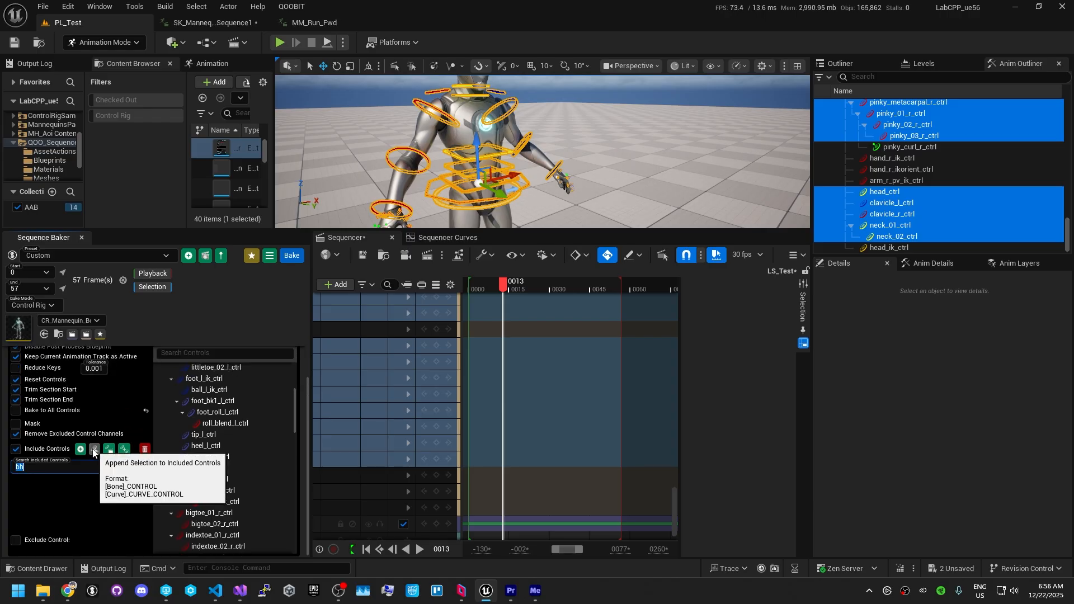
type("h")
left_click(138, 524)
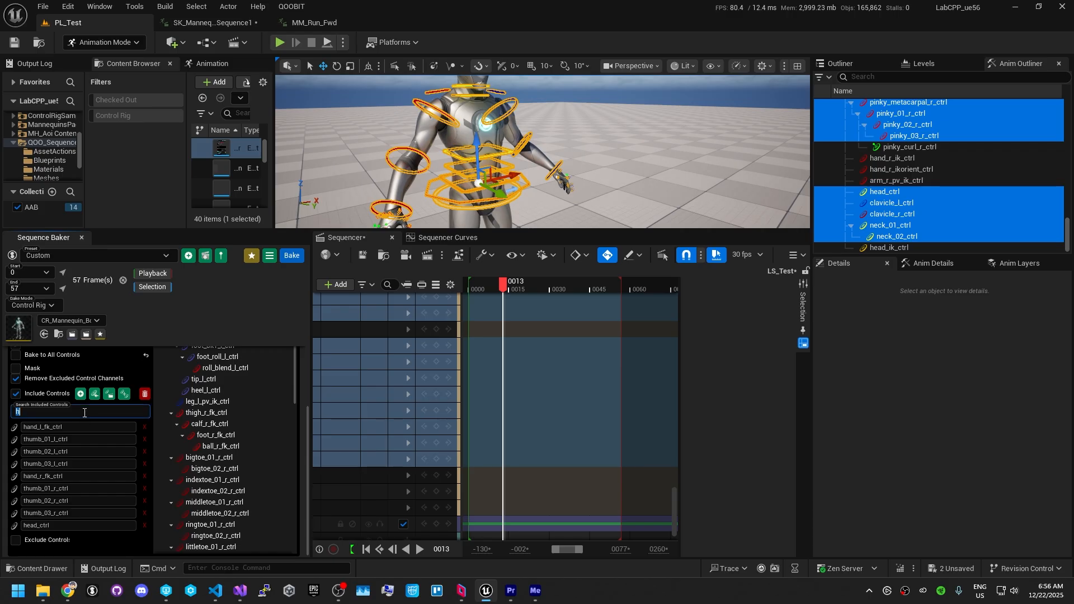
key("BackSpace")
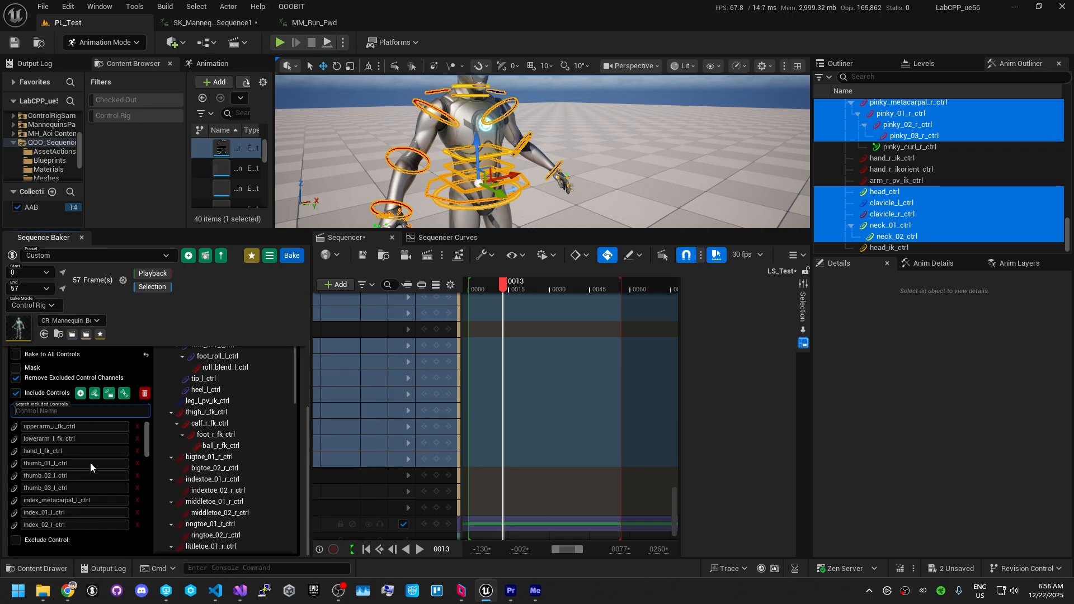
- Create a control group named "Upper Body" from the included controls list and save it
left_click(125, 393)
scroll(232, 420, "down", 4)
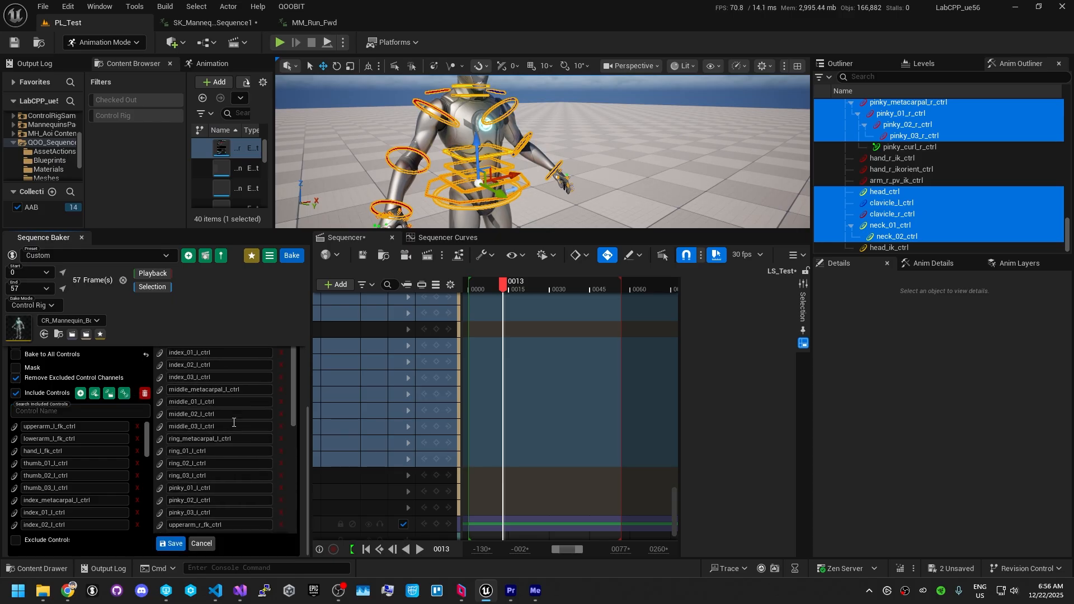
scroll(234, 422, "up", 4)
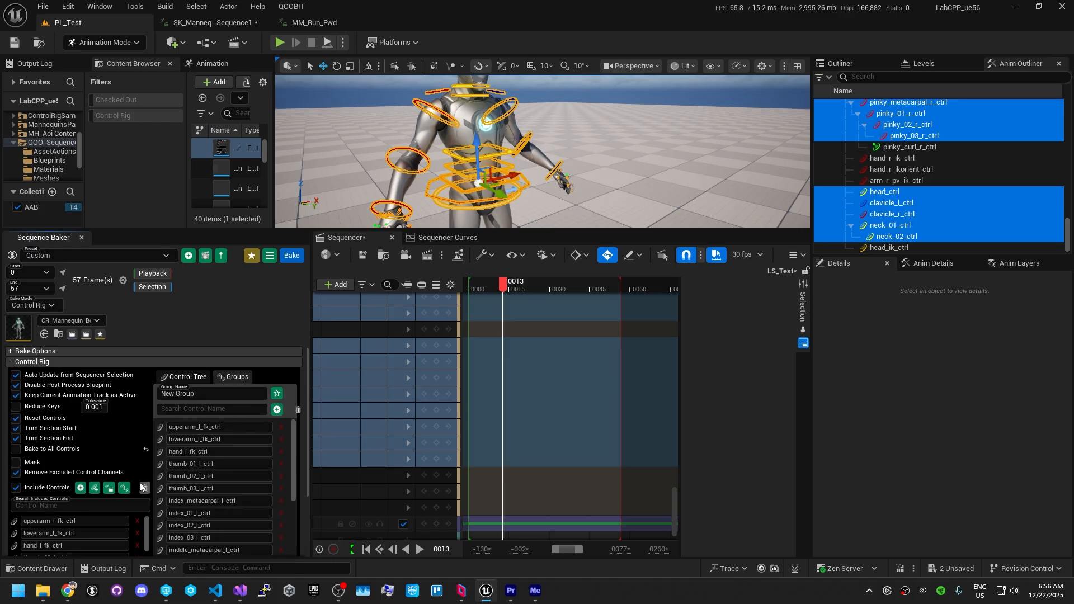
scroll(80, 511, "down", 6)
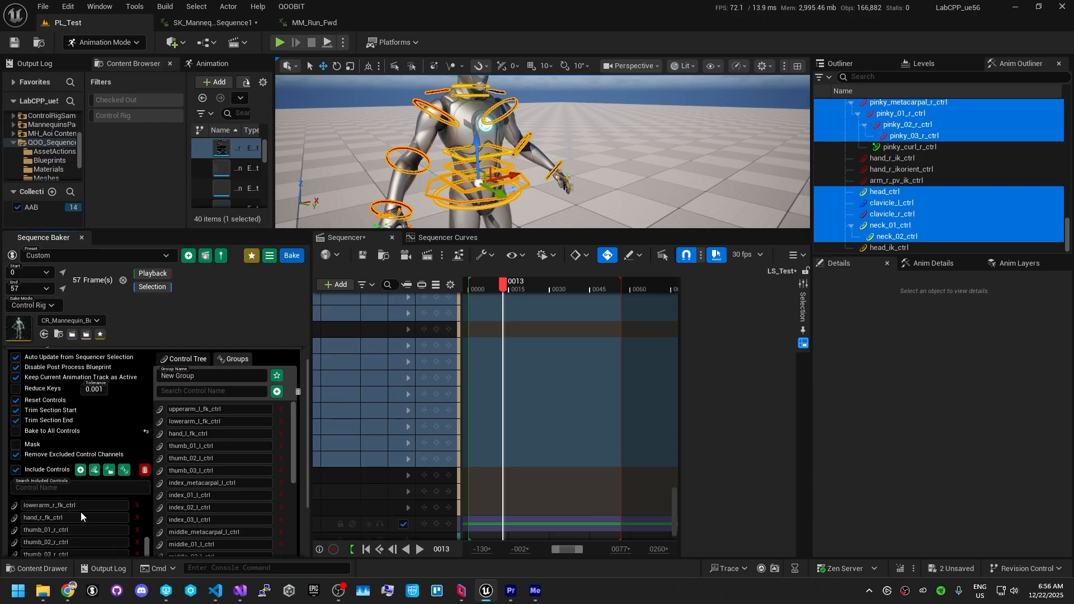
scroll(257, 454, "up", 1)
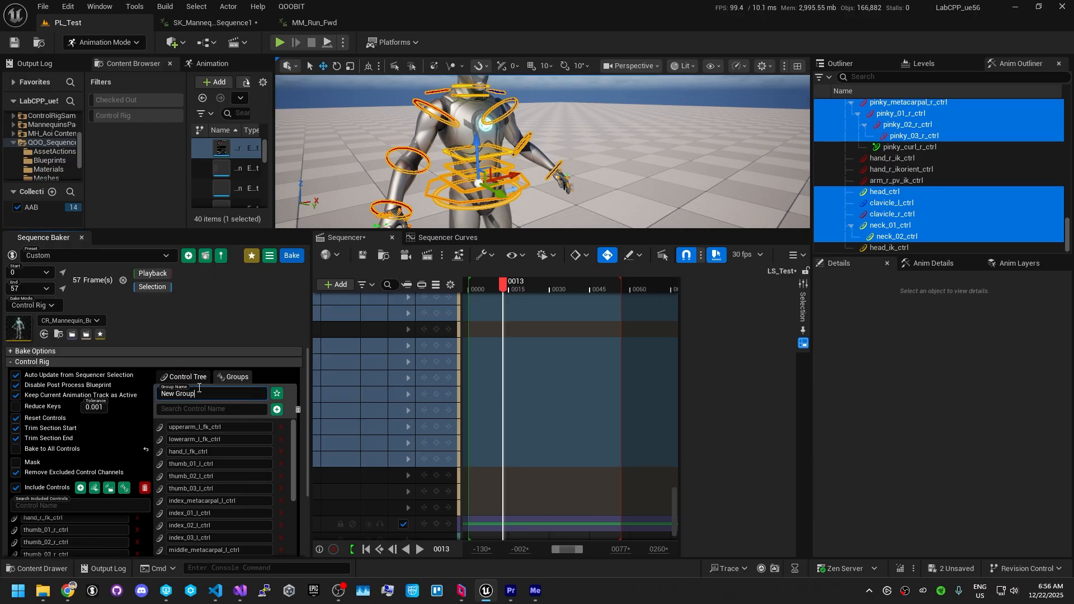
key("ctrl+a")
type("Upper")
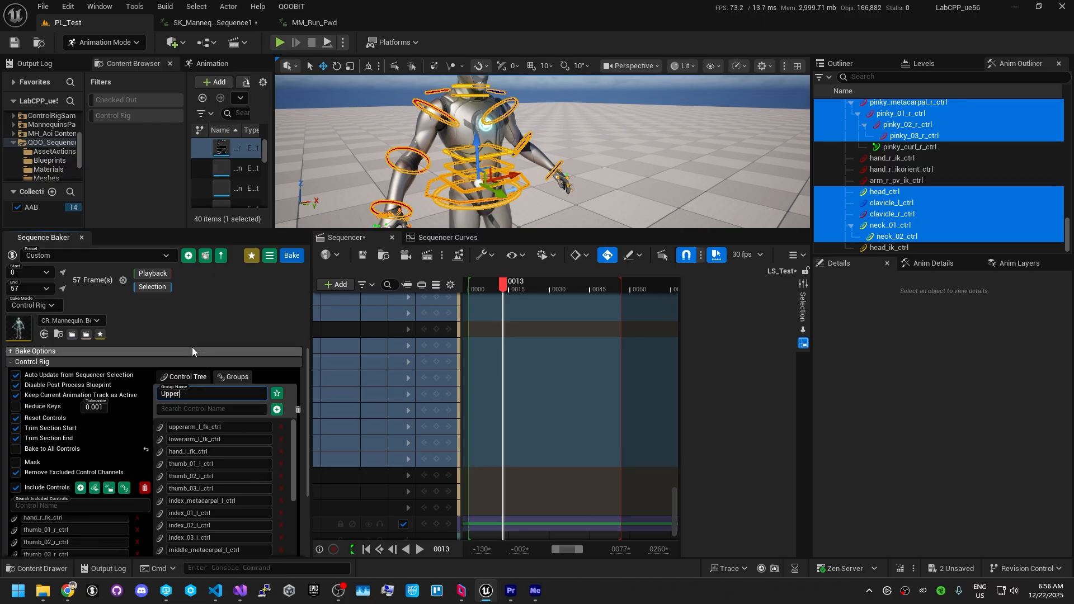
type(" C")
key("BackSpace")
type("Body")
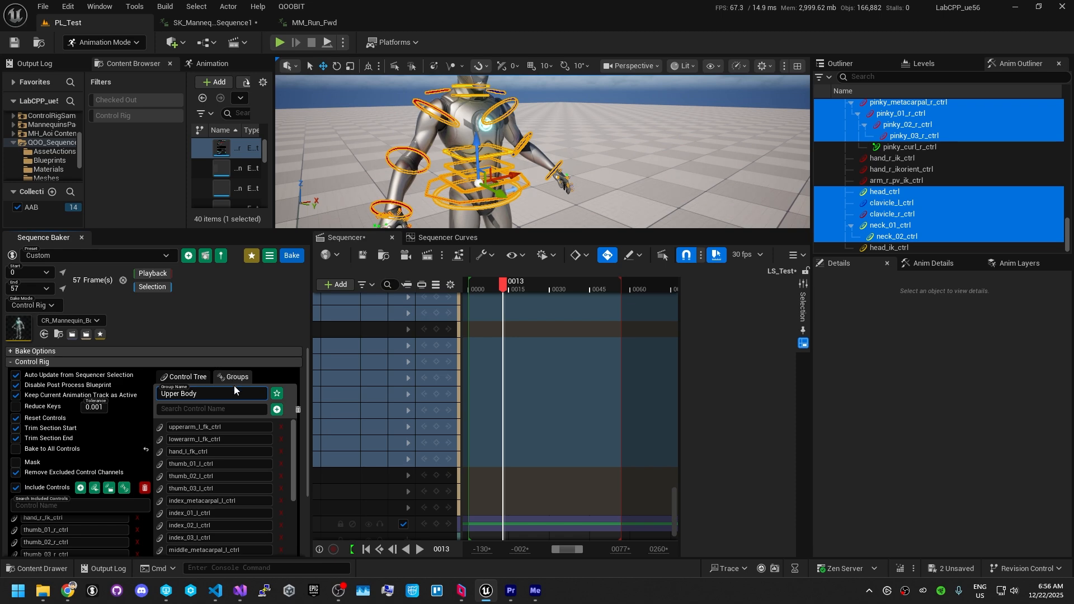
scroll(304, 442, "down", 3)
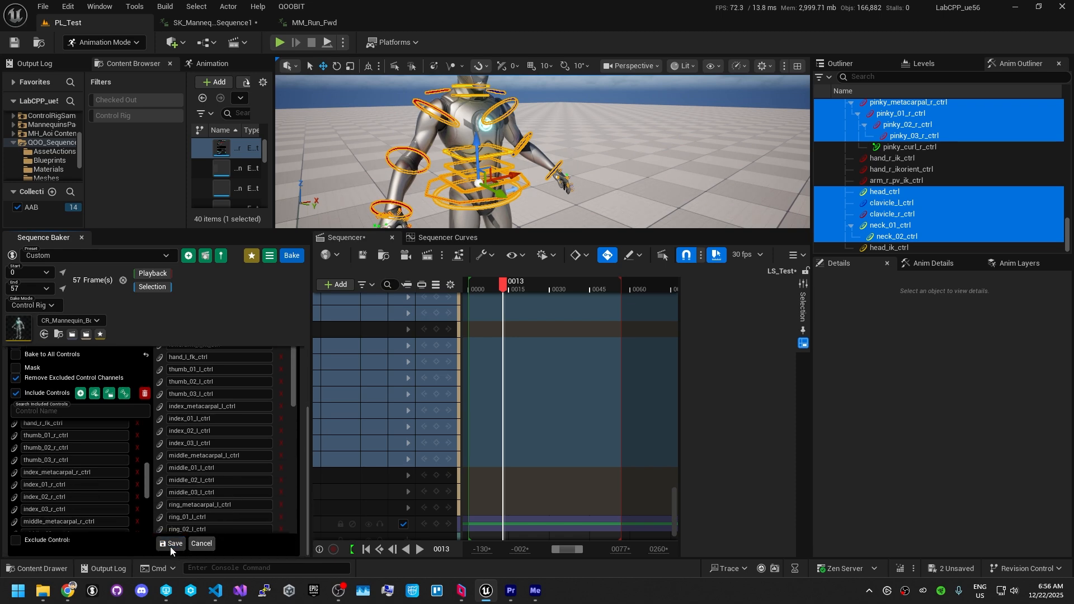
scroll(256, 450, "up", 3)
- Look through the controls in the Upper Body group and clear the included controls list
scroll(261, 455, "down", 4)
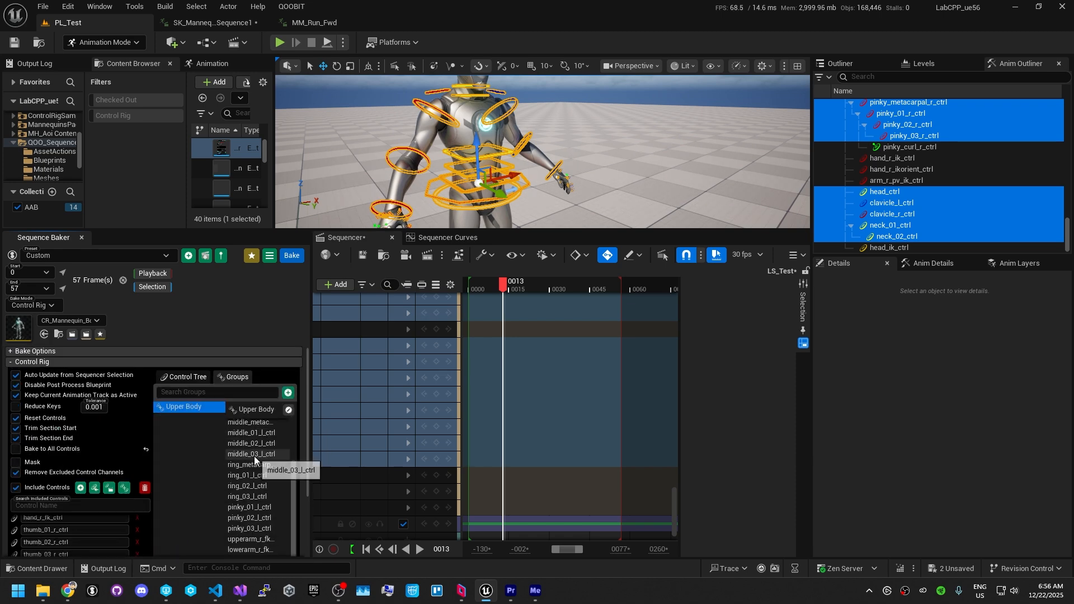
scroll(257, 461, "down", 7)
scroll(257, 465, "down", 3)
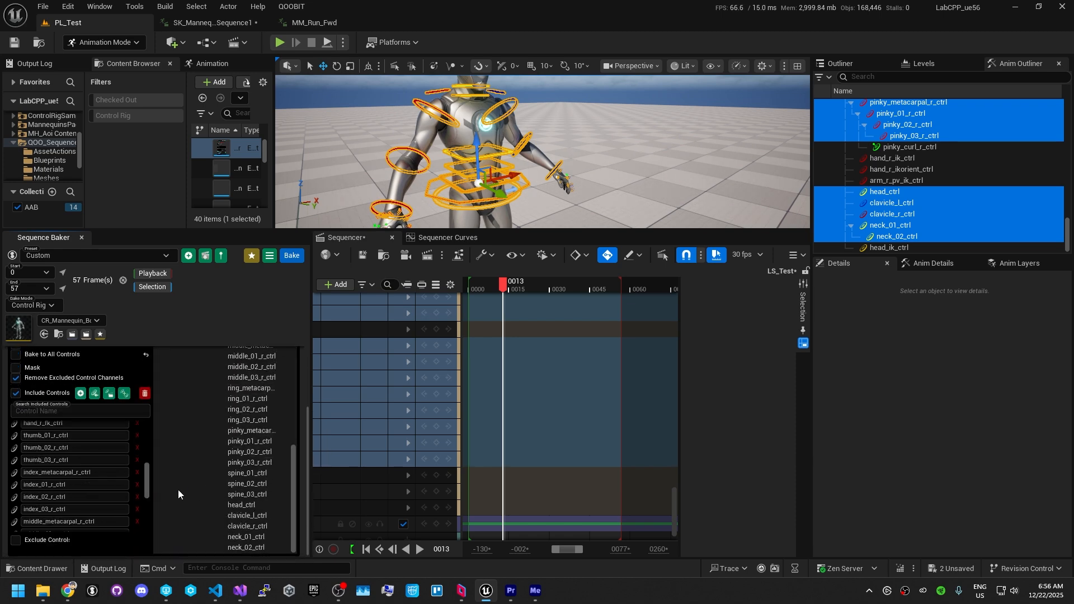
left_click(145, 394)
left_click(567, 317)
scroll(172, 503, "up", 3)
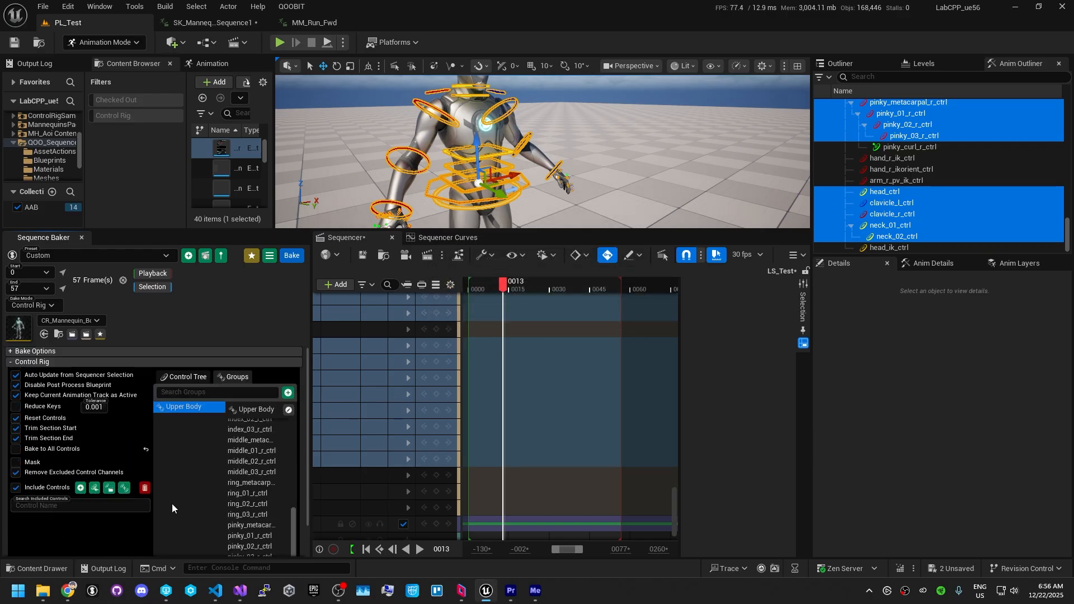
scroll(197, 475, "up", 2)
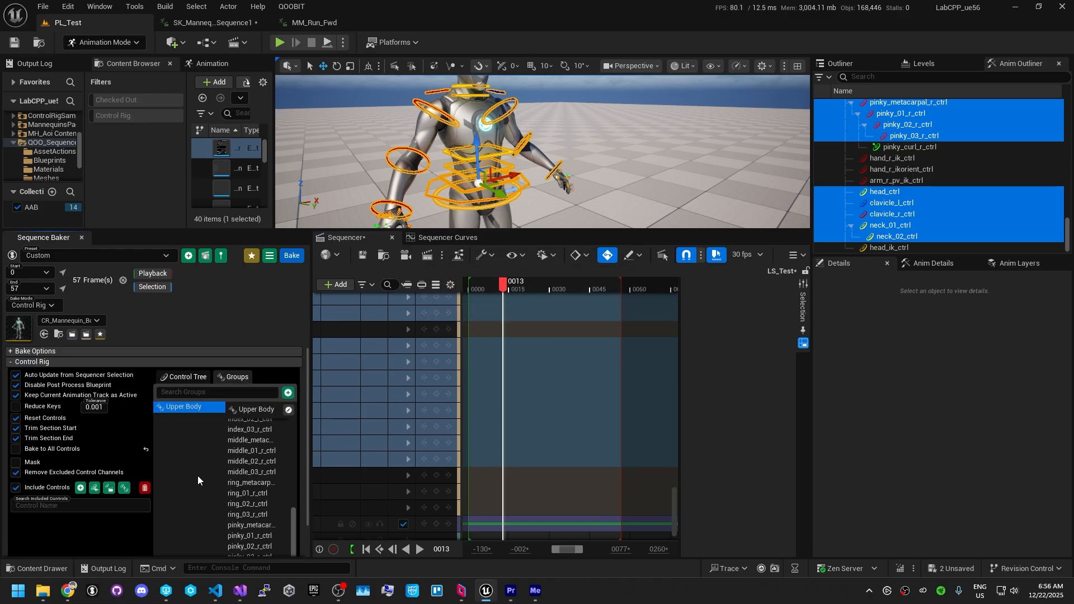
- Fill the included controls list with the controls of the Upper Body group
left_click(193, 376)
left_click(237, 377)
left_click(94, 488)
scroll(142, 500, "down", 4)
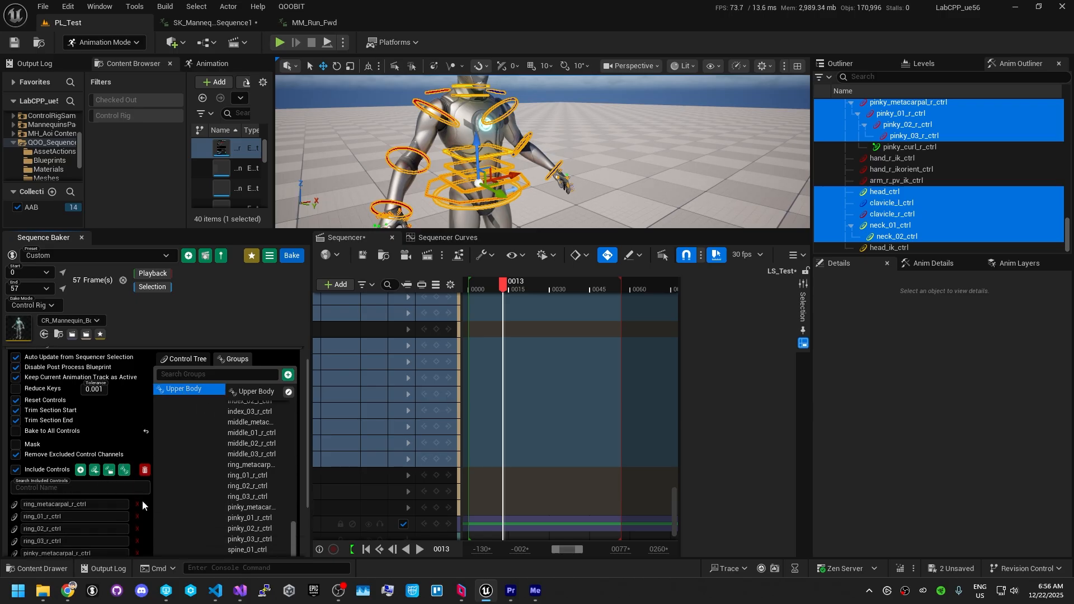
left_click_drag(149, 488, 156, 407)
scroll(136, 445, "up", 3)
scroll(136, 464, "down", 3)
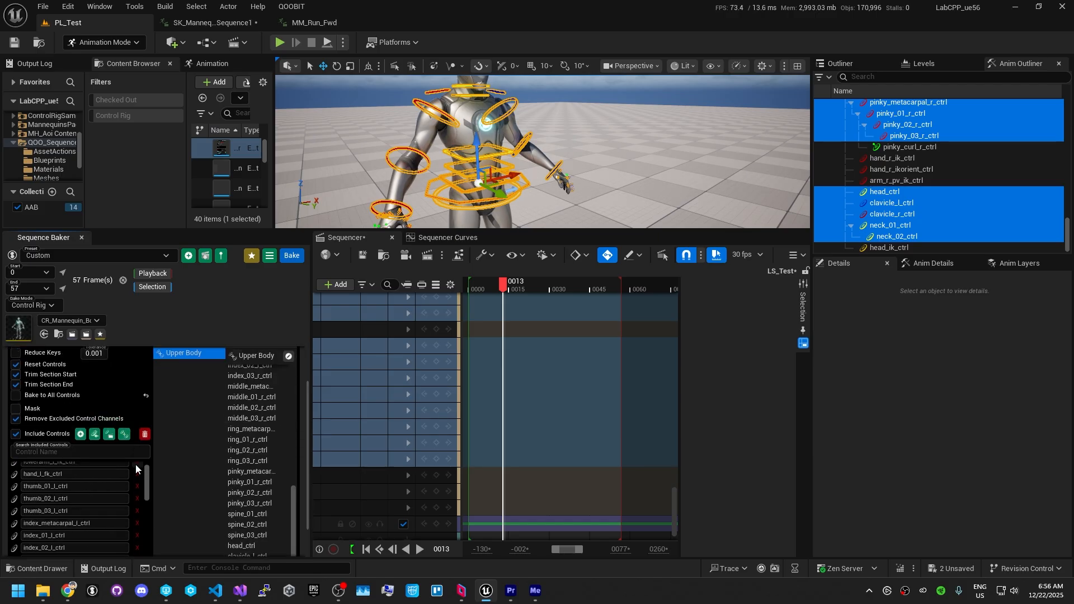
- Add an empty entry to the included controls, name it "fsdfsdf" and remove it
scroll(121, 491, "down", 1)
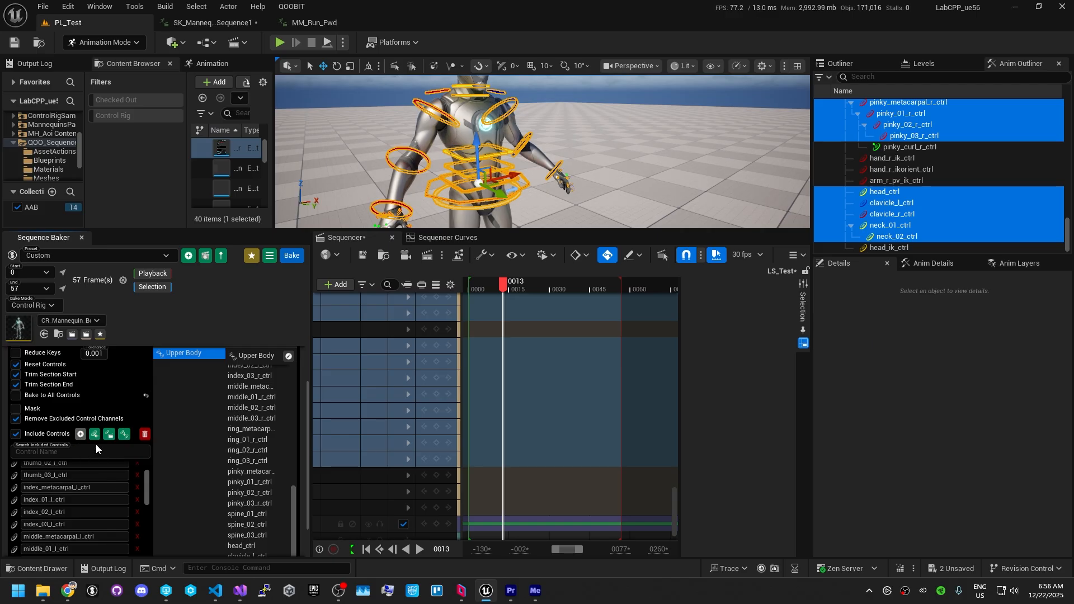
scroll(149, 486, "down", 6)
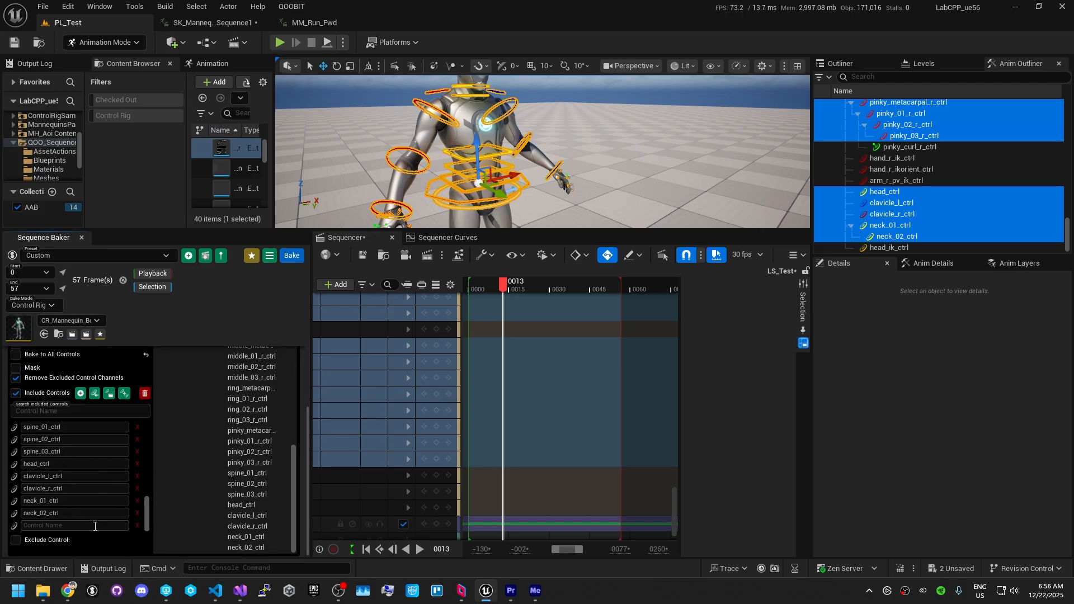
left_click(94, 526)
type("fsdfsdf")
left_click(137, 525)
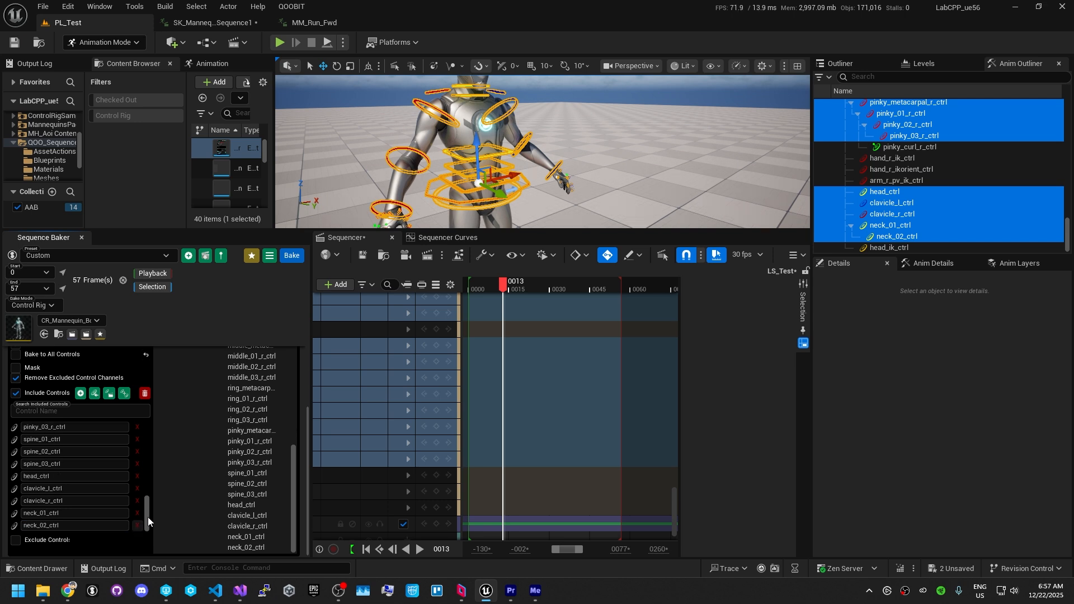
- Add global_ctrl from the Control Tree to the included controls and remove it from the list
left_click_drag(147, 514, 150, 402)
scroll(232, 394, "up", 12)
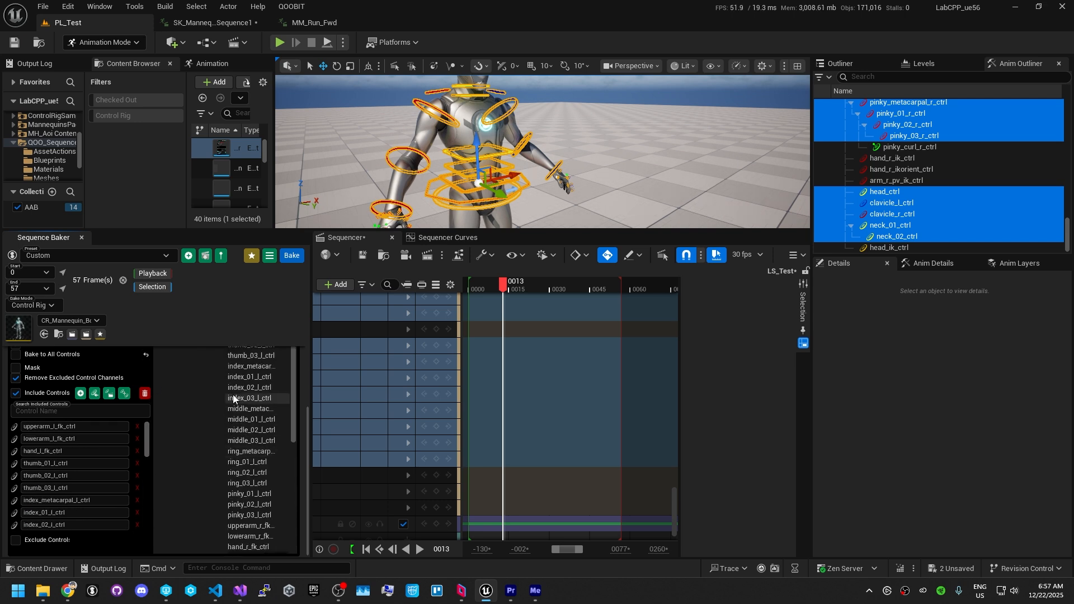
left_click(187, 374)
scroll(409, 478, "up", 4)
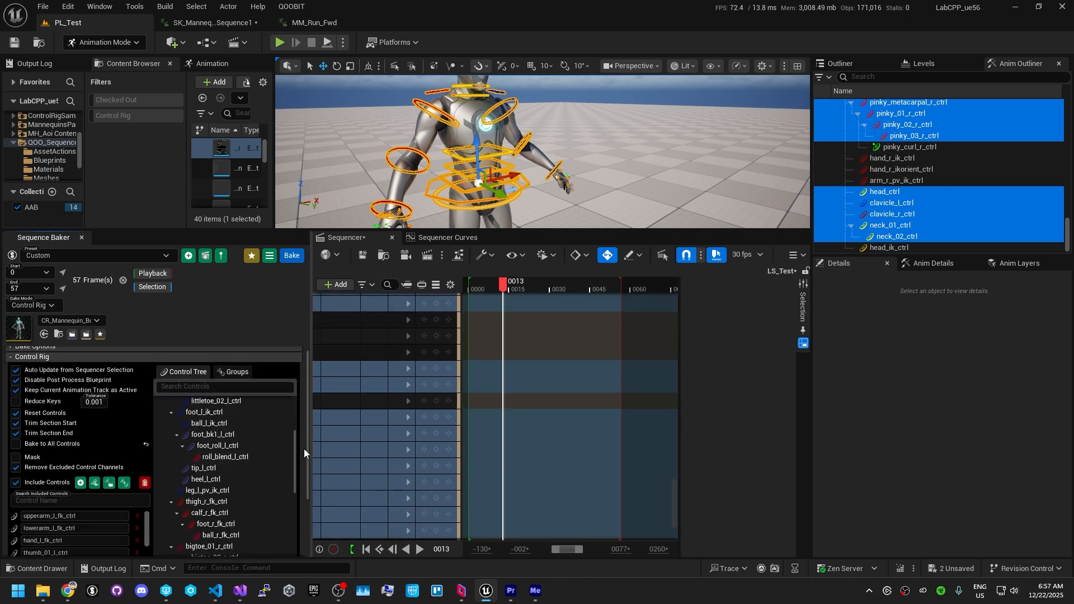
left_click_drag(296, 451, 297, 395)
left_click(230, 398)
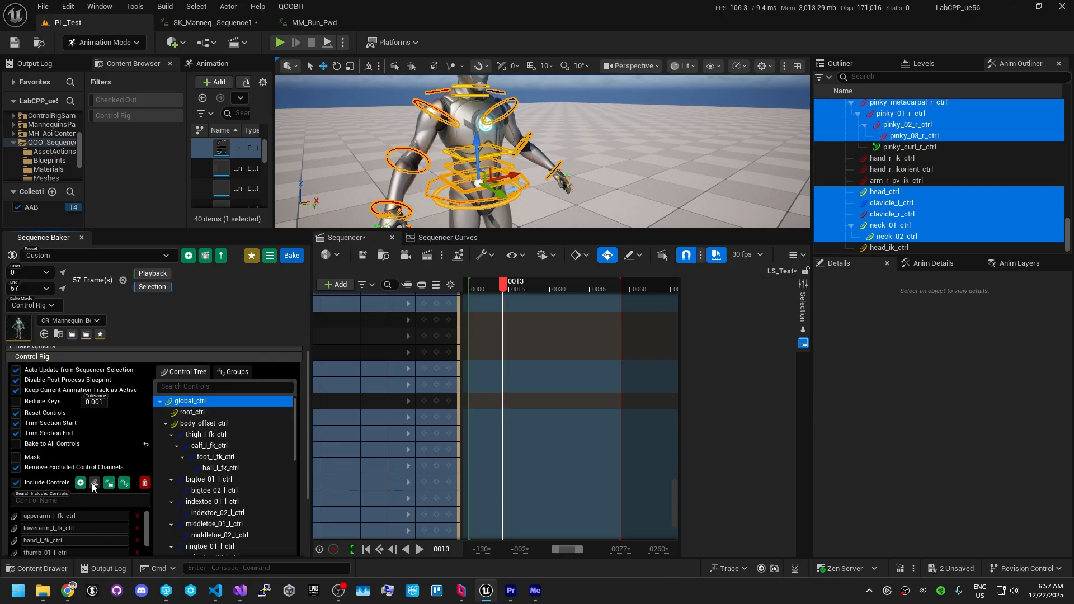
scroll(142, 502, "down", 8)
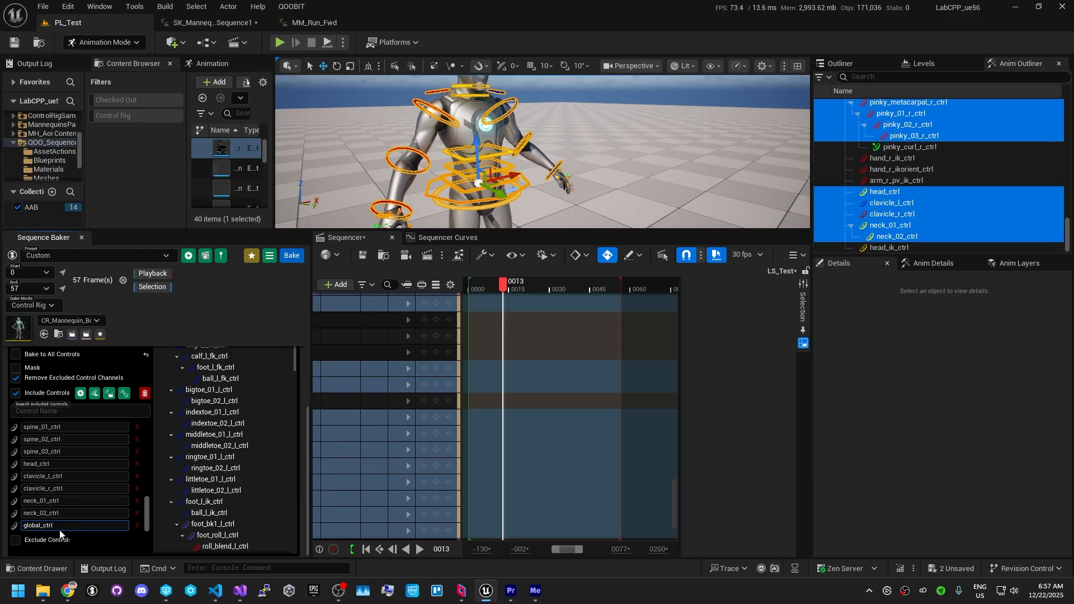
left_click(136, 527)
scroll(101, 503, "up", 6)
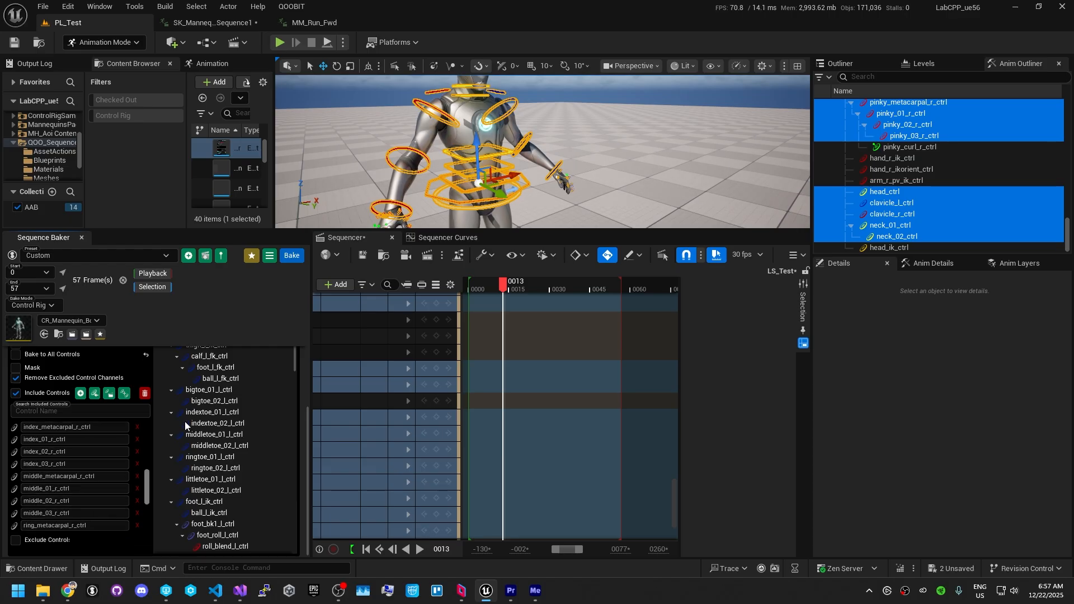
- Delete the mannequin's existing control rig track from the Sequencer
left_click_drag(674, 502, 673, 311)
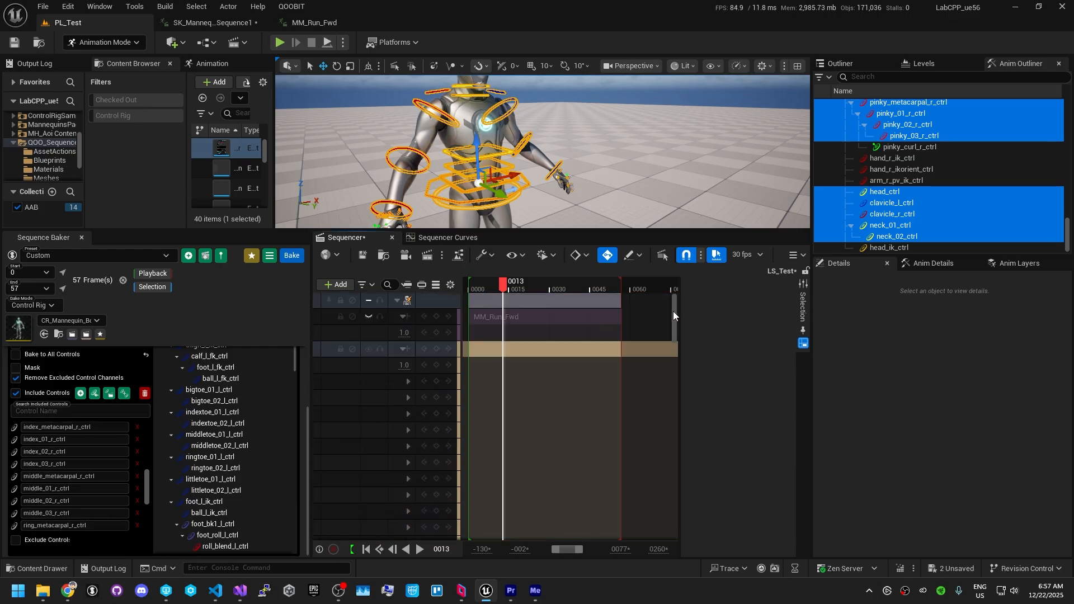
left_click(414, 353)
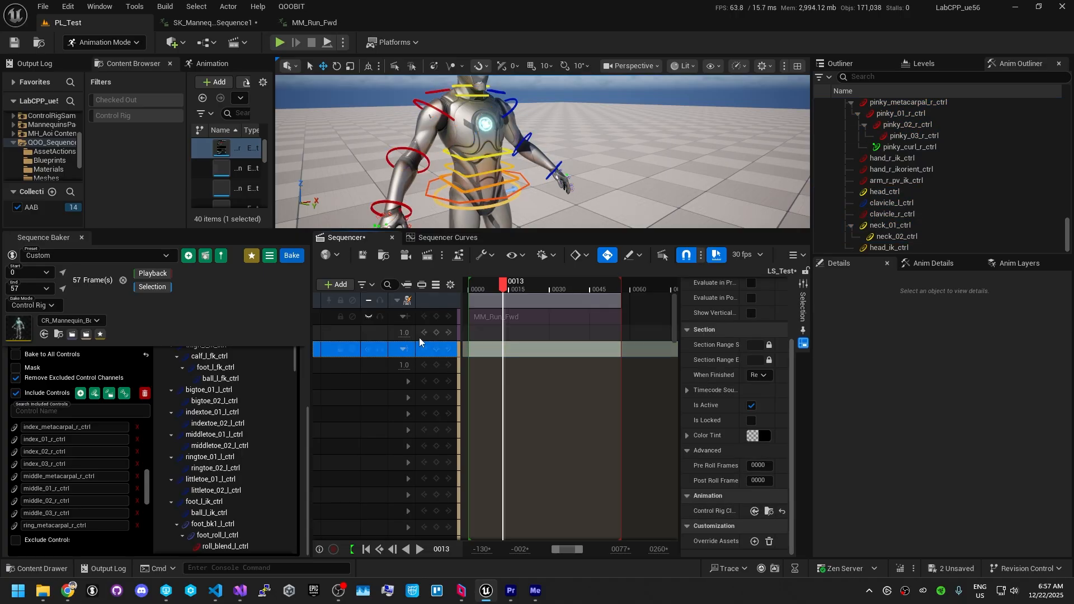
key("Delete")
- Reactivate the MM_Run_Fwd animation track and scrub the sequence to frame 32
left_click(513, 287)
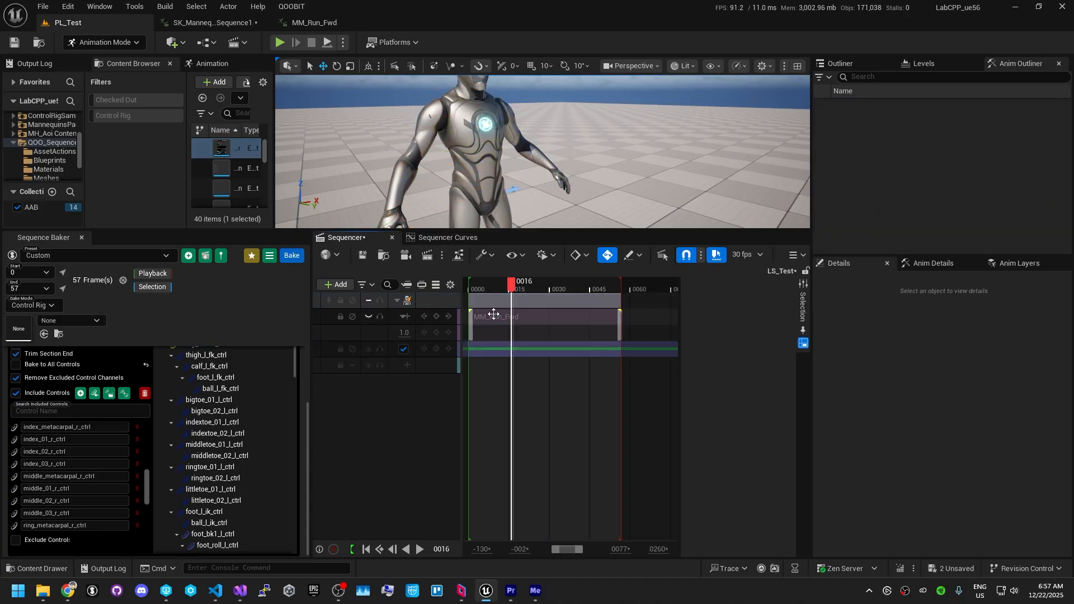
left_click(366, 316)
left_click_drag(510, 283, 556, 280)
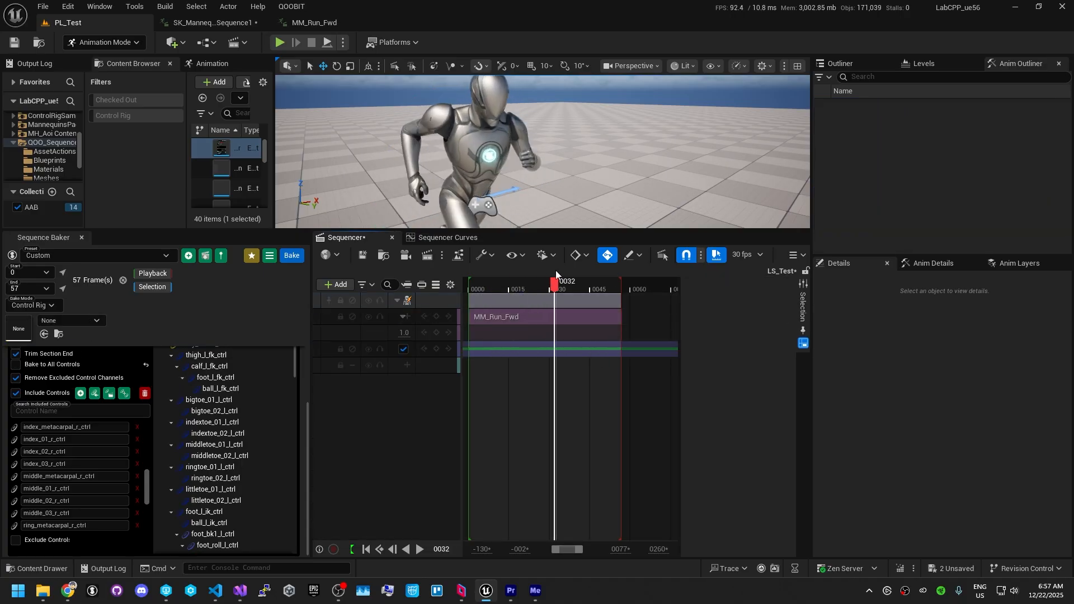
- Turn off Remove Excluded Control Channels in the control rig bake settings
scroll(228, 429, "up", 1)
scroll(50, 486, "down", 3)
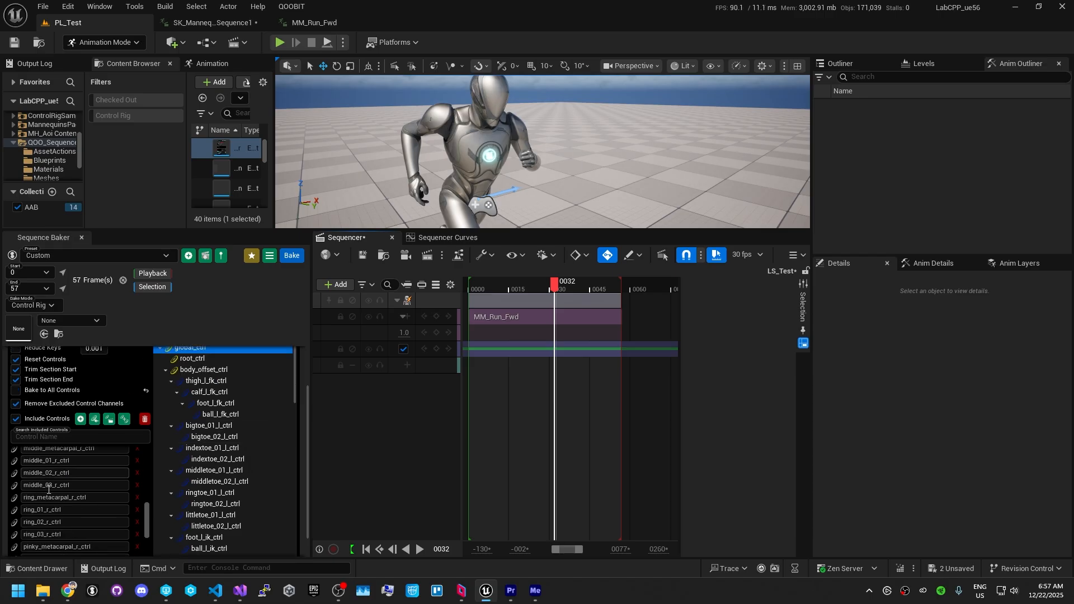
scroll(54, 470, "up", 1)
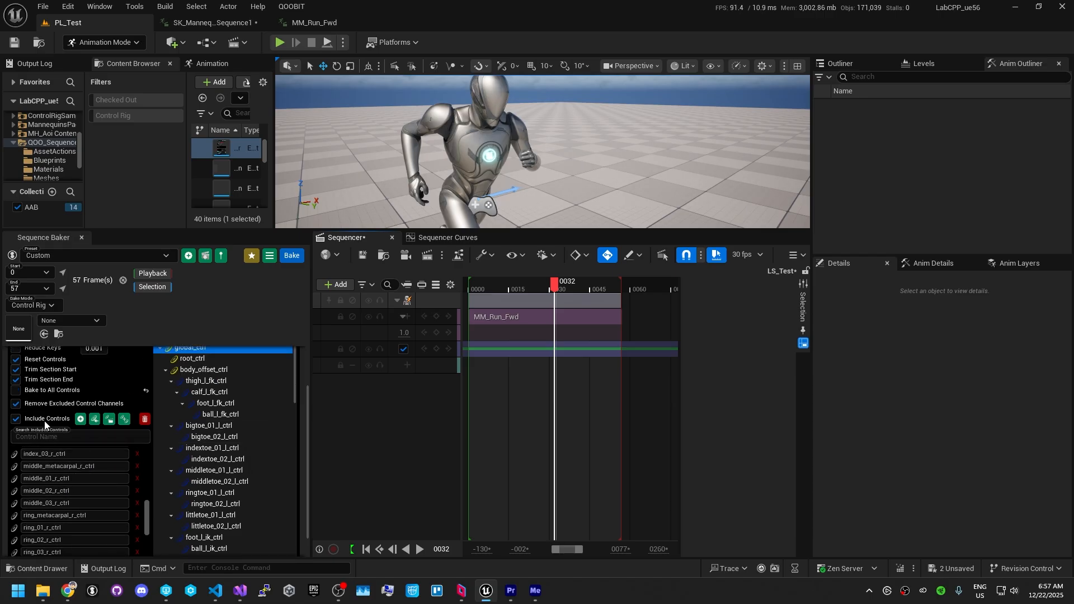
scroll(45, 425, "up", 1)
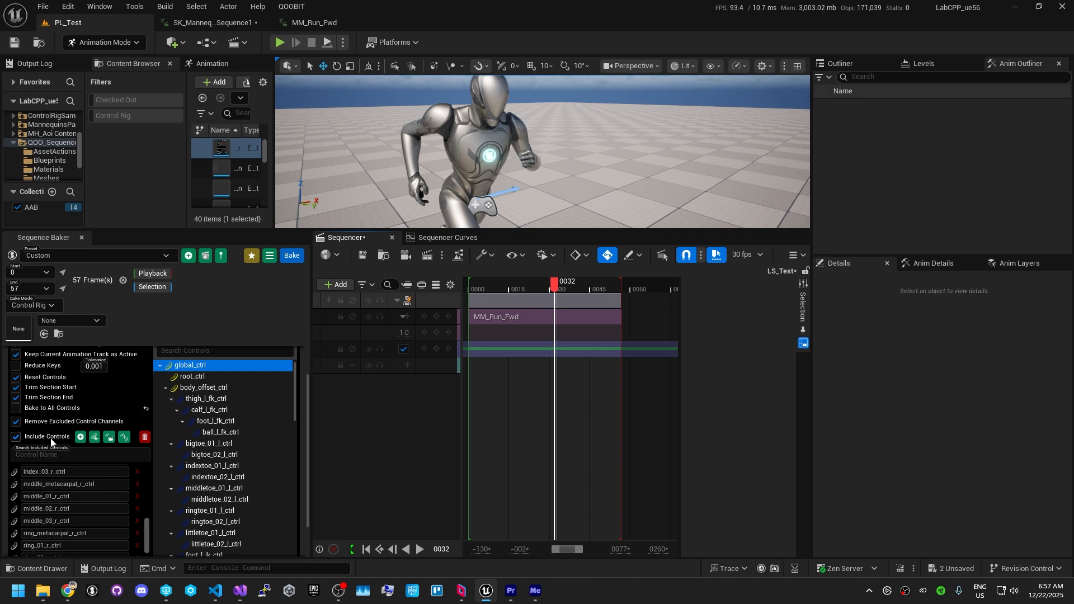
left_click(16, 423)
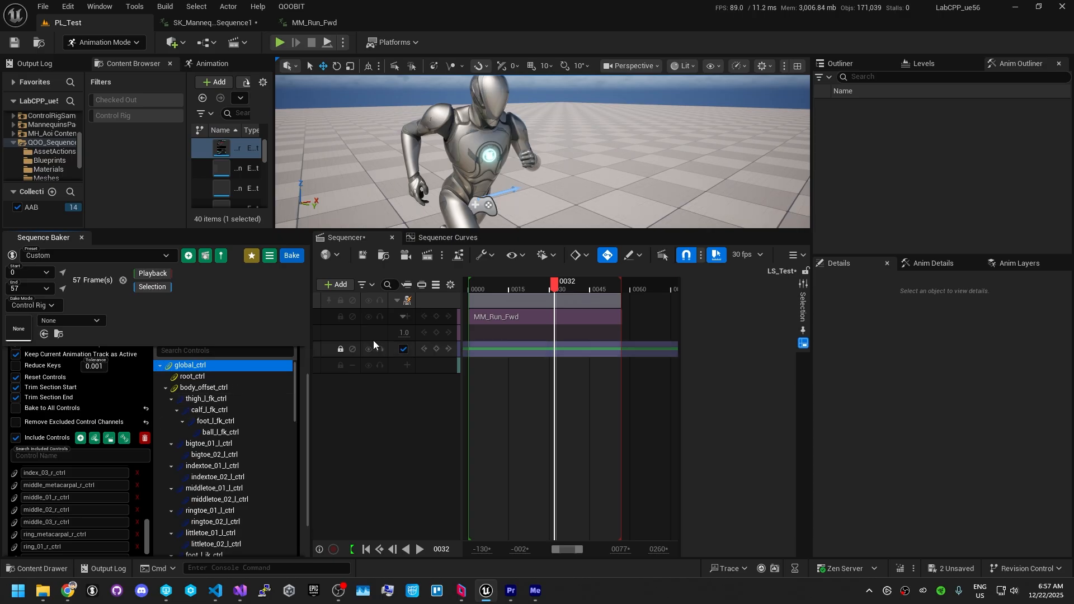
- Select the SKM_Manny track and bake its run animation to the control rig with the included controls
left_click(488, 301)
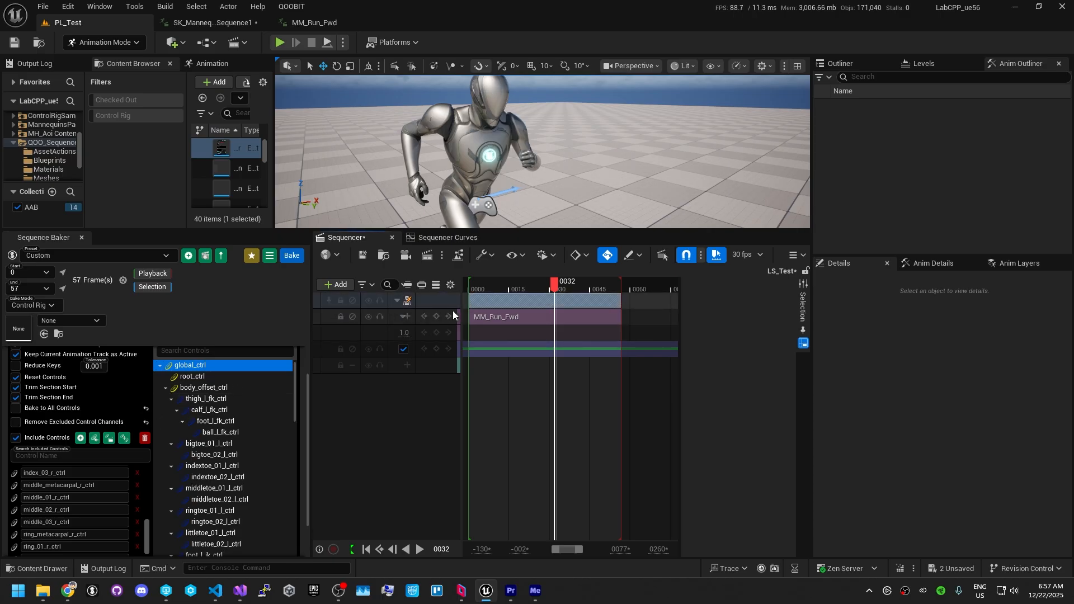
left_click(409, 302)
left_click(292, 256)
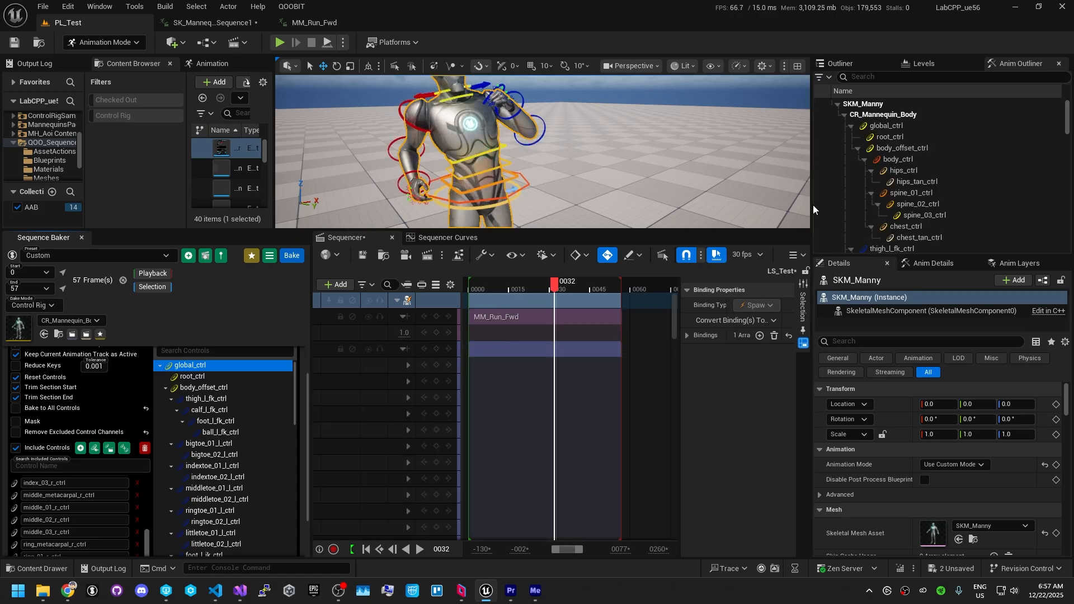
- Narrow the Outliner and Sequence Baker areas, enlarge the viewport, and scrub the baked sequence to frame 44
left_click_drag(812, 207, 922, 207)
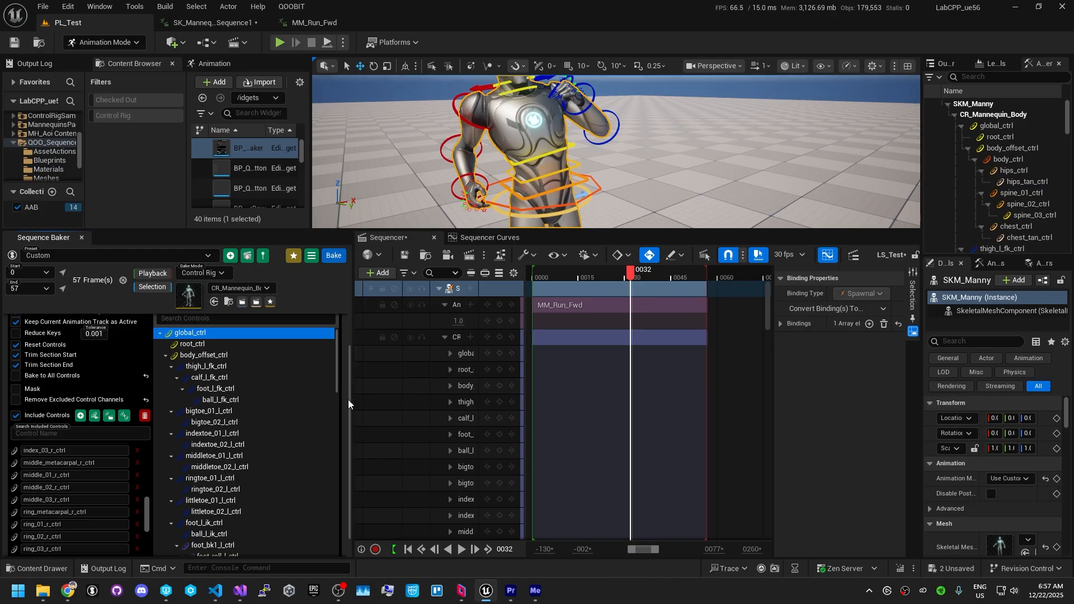
left_click_drag(351, 398, 234, 399)
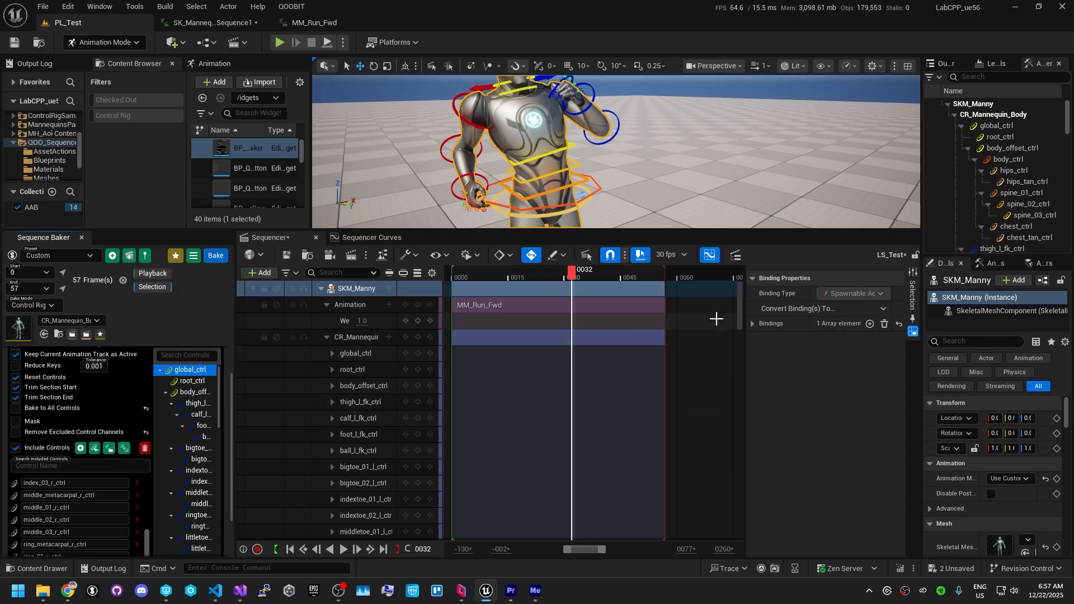
mouse_move(738, 306)
left_mouse_down()
mouse_move(713, 506)
mouse_move(744, 487)
mouse_move(740, 313)
left_mouse_up()
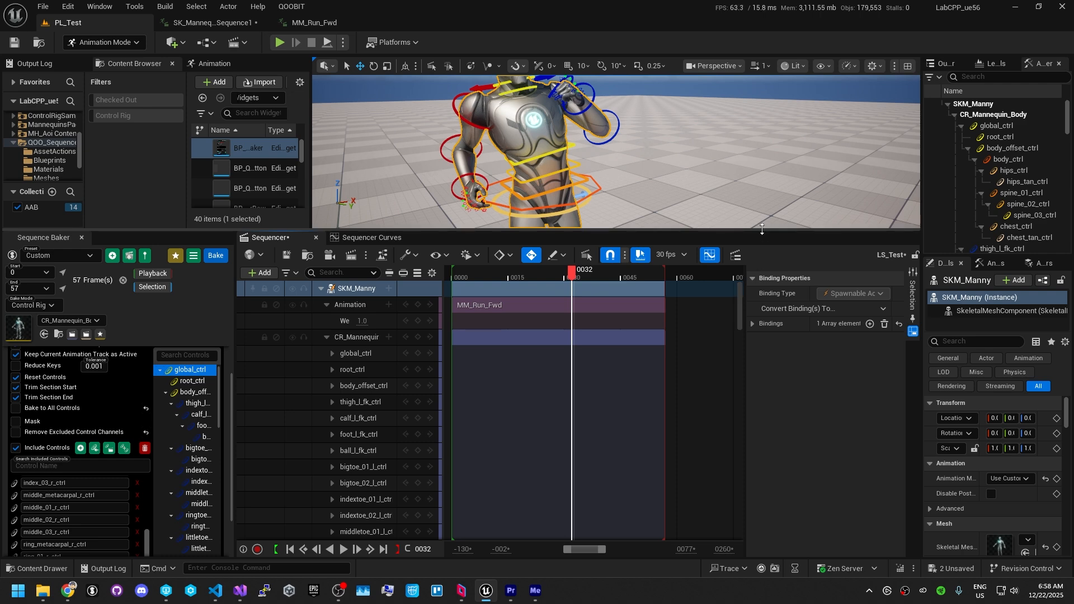
left_click_drag(762, 229, 660, 382)
left_click_drag(572, 414, 617, 420)
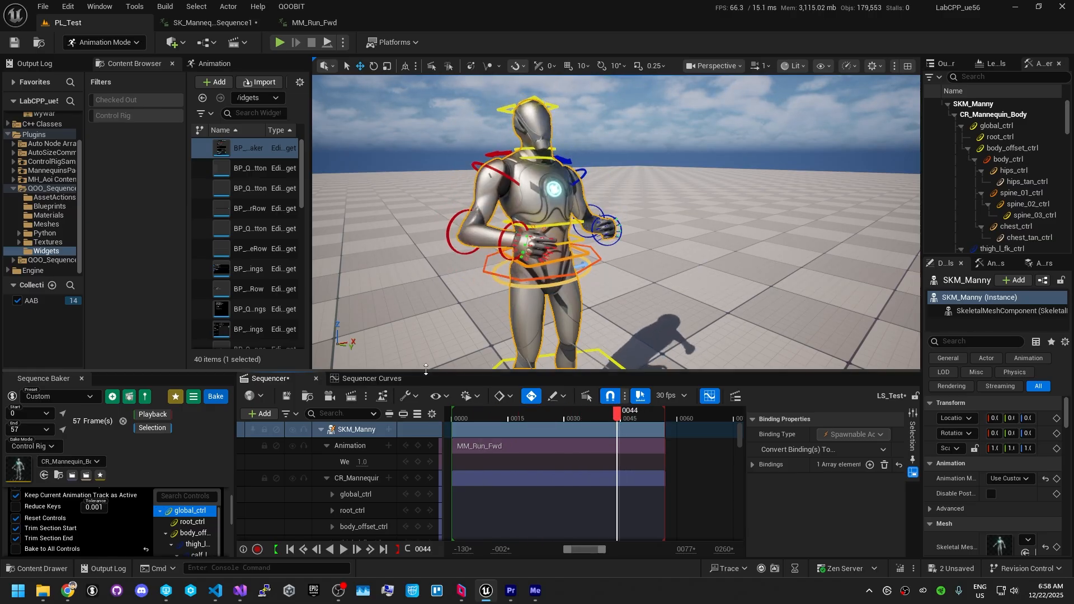
- Enlarge the Sequencer and Sequence Baker area and delete the baked CR_Mannequin_Body control rig track
left_click_drag(437, 370, 438, 244)
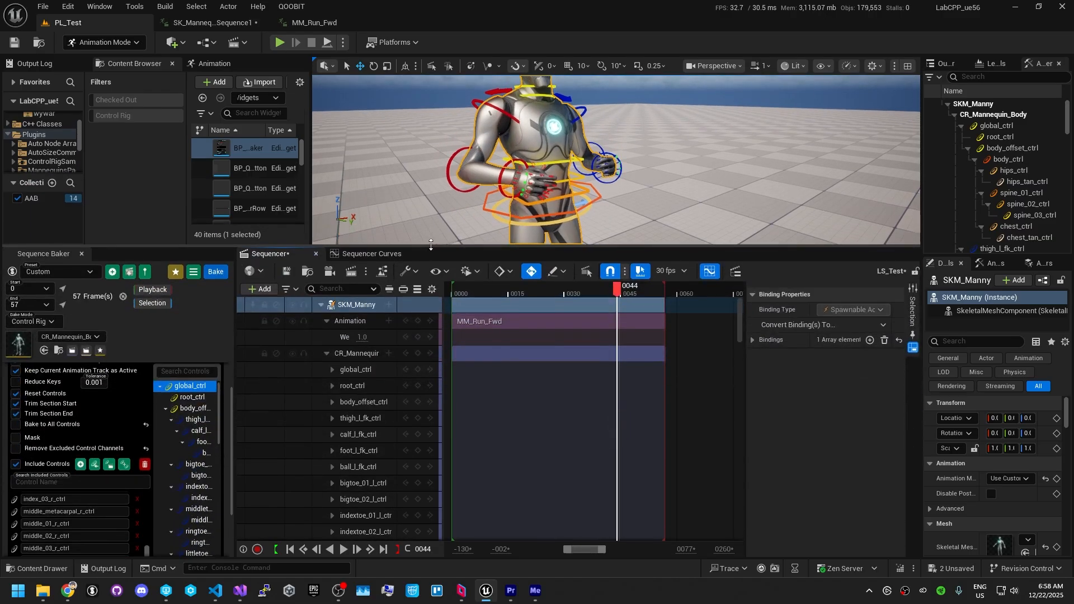
scroll(81, 451, "down", 3)
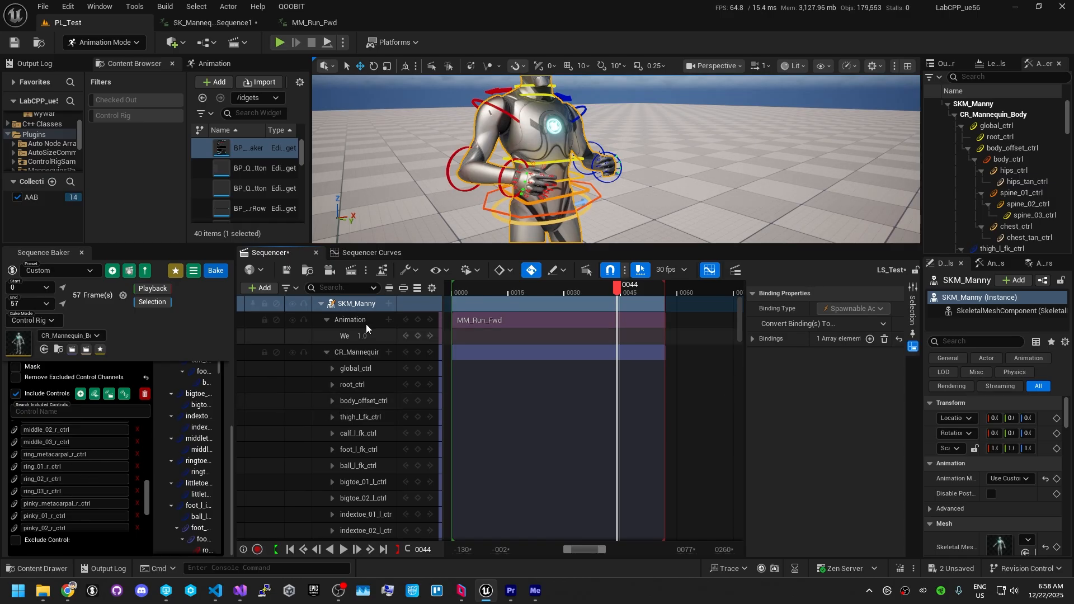
left_click(347, 351)
key("Delete")
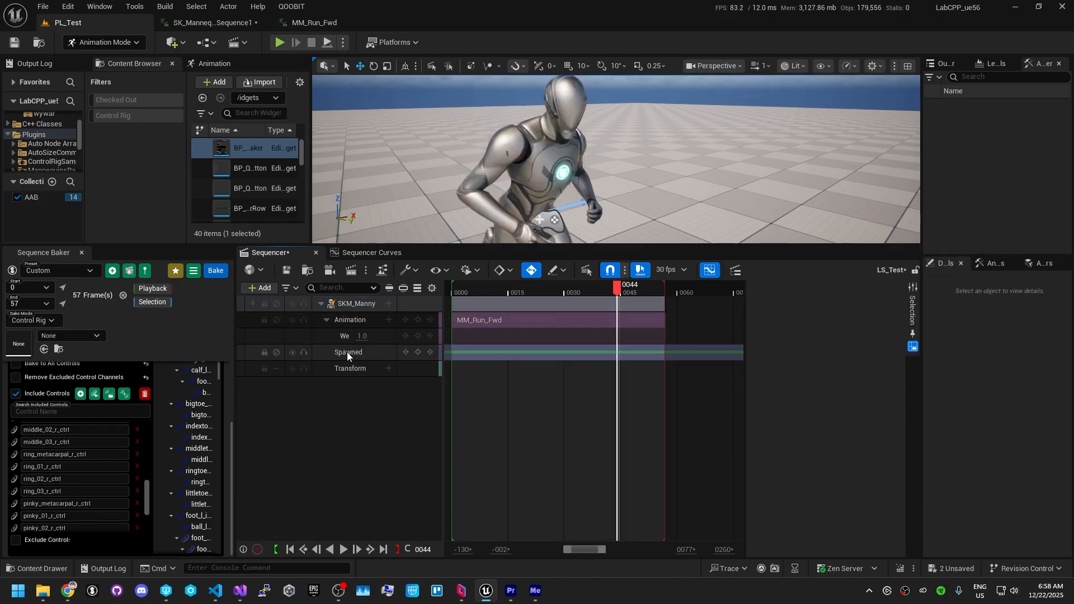
- Enable Exclude Controls in the control rig bake settings and widen the Sequence Baker area
scroll(79, 493, "down", 4)
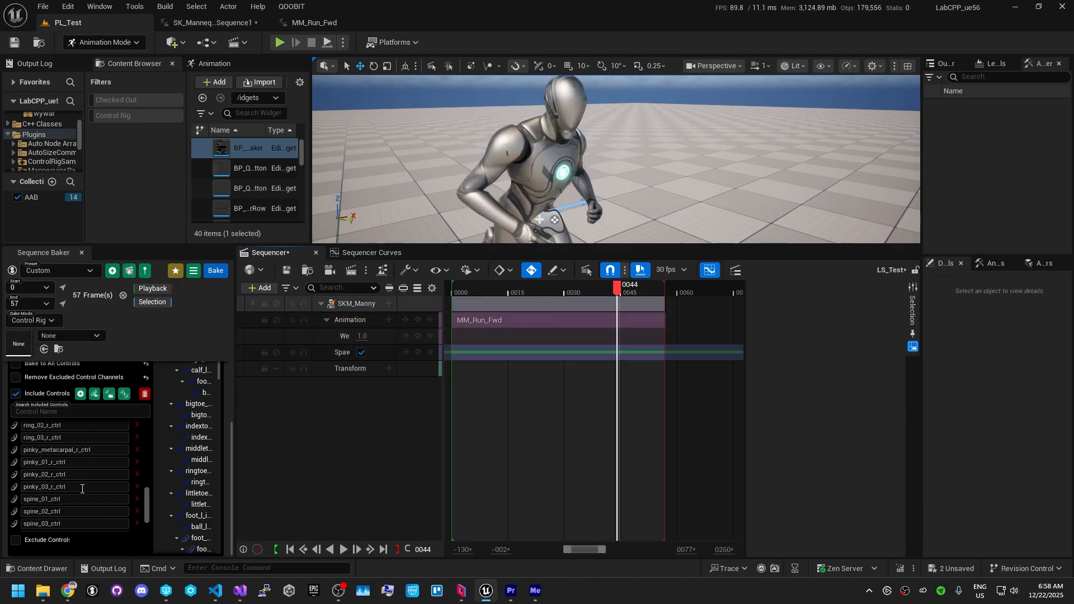
left_click(29, 542)
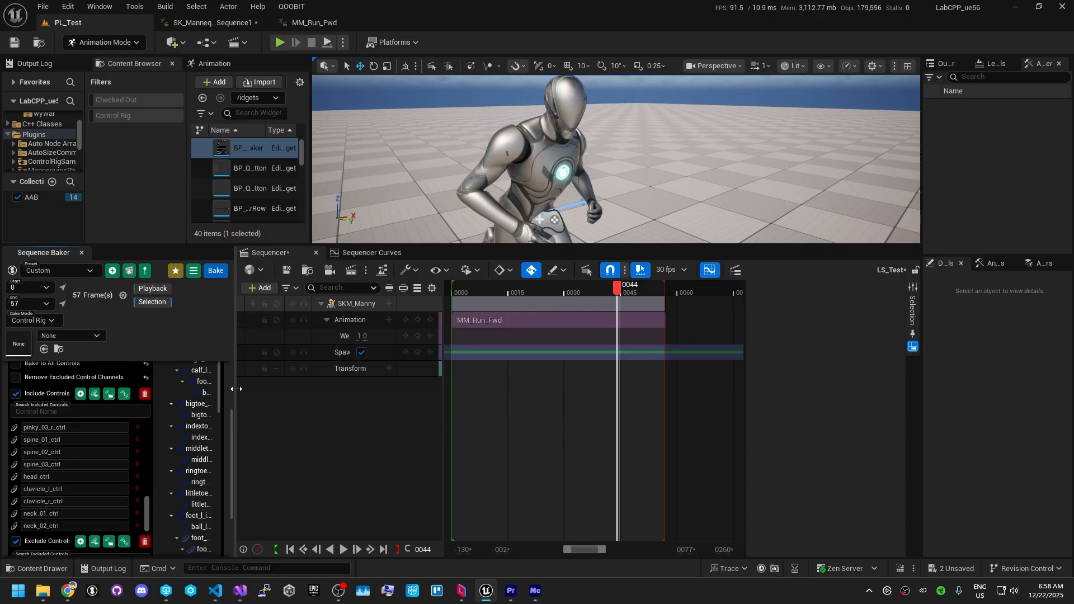
left_click_drag(233, 386, 329, 396)
- Search the control tree for "ar" and add upperarm_l_fk_ctrl, lowerarm_l_fk_ctrl and hand_l_fk_ctrl to the excluded controls
scroll(324, 414, "up", 4)
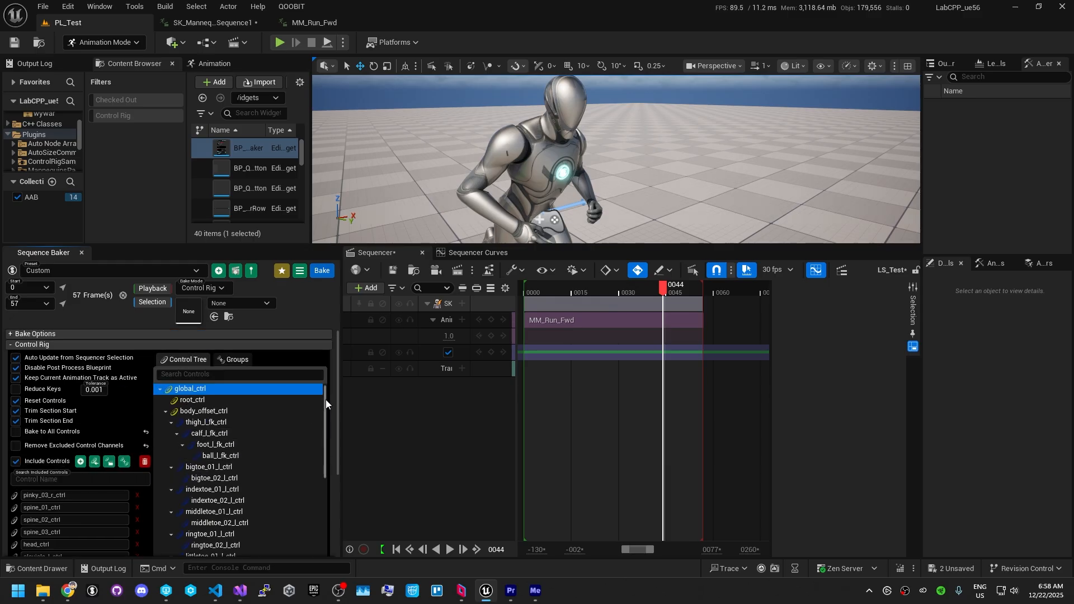
scroll(258, 412, "down", 2)
scroll(230, 410, "down", 10)
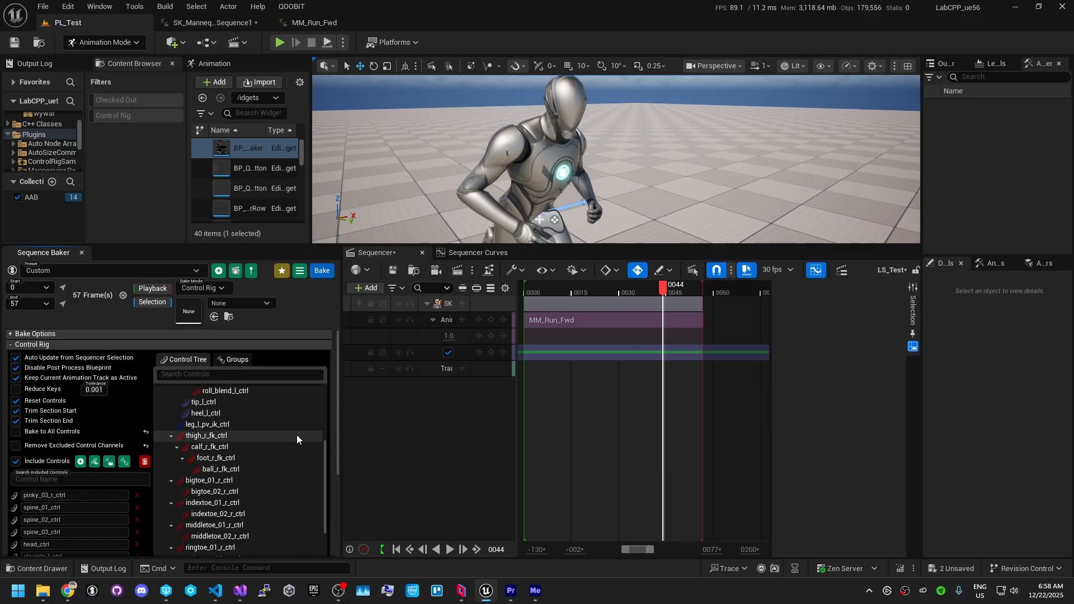
left_click(280, 378)
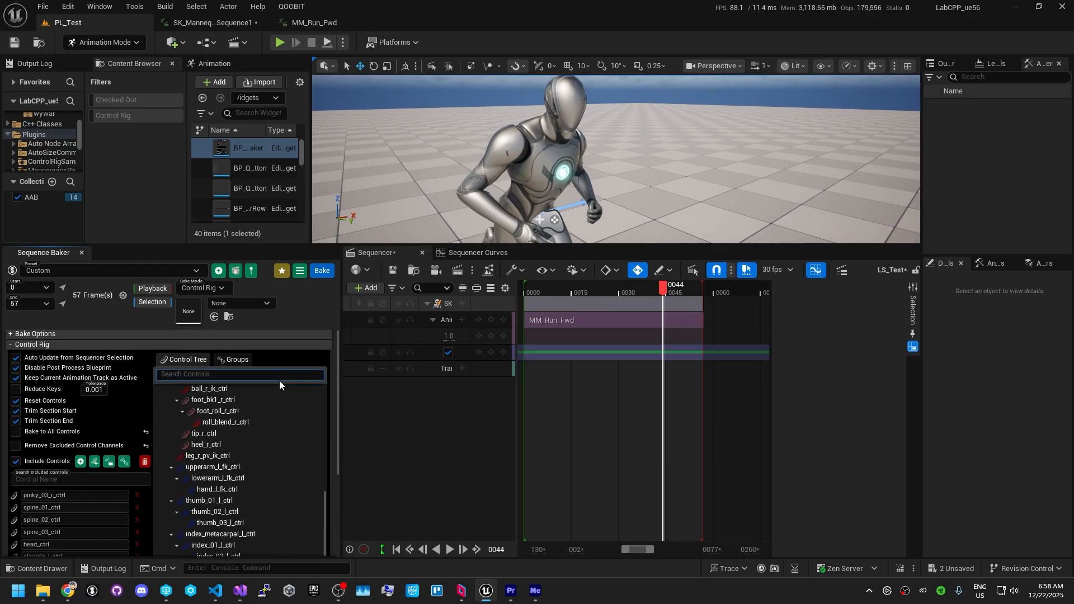
type("ar")
left_click(231, 389)
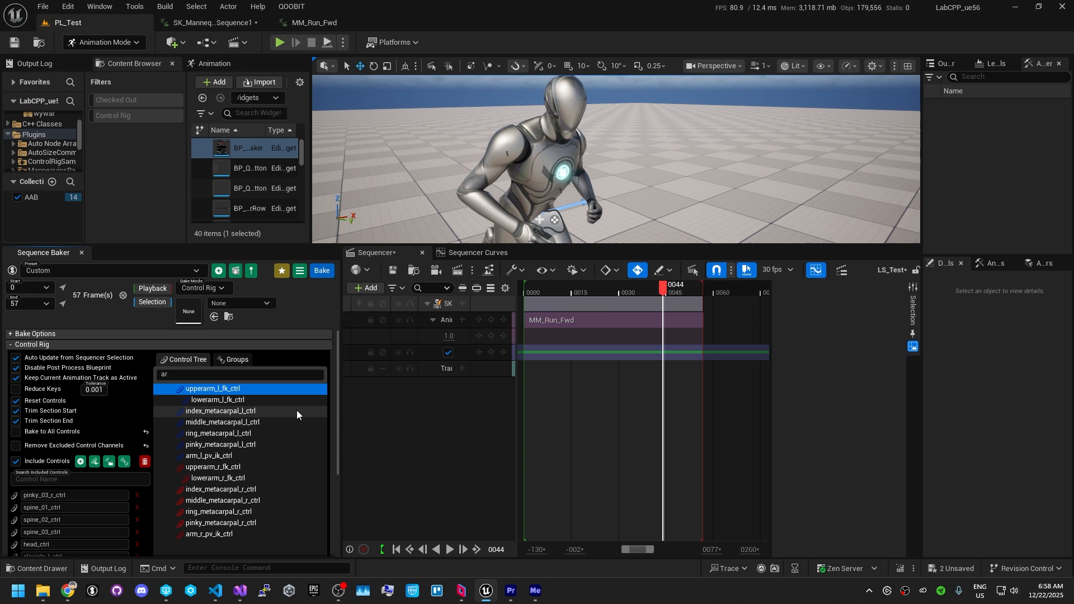
left_click(237, 377)
key("BackSpace")
key("BackSpace")
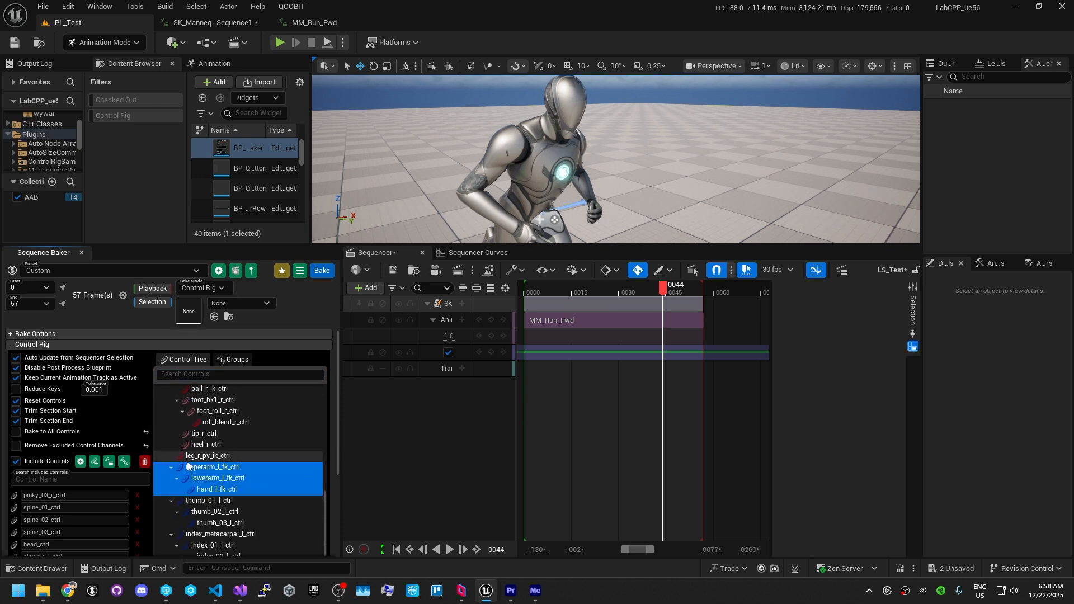
scroll(137, 509, "down", 5)
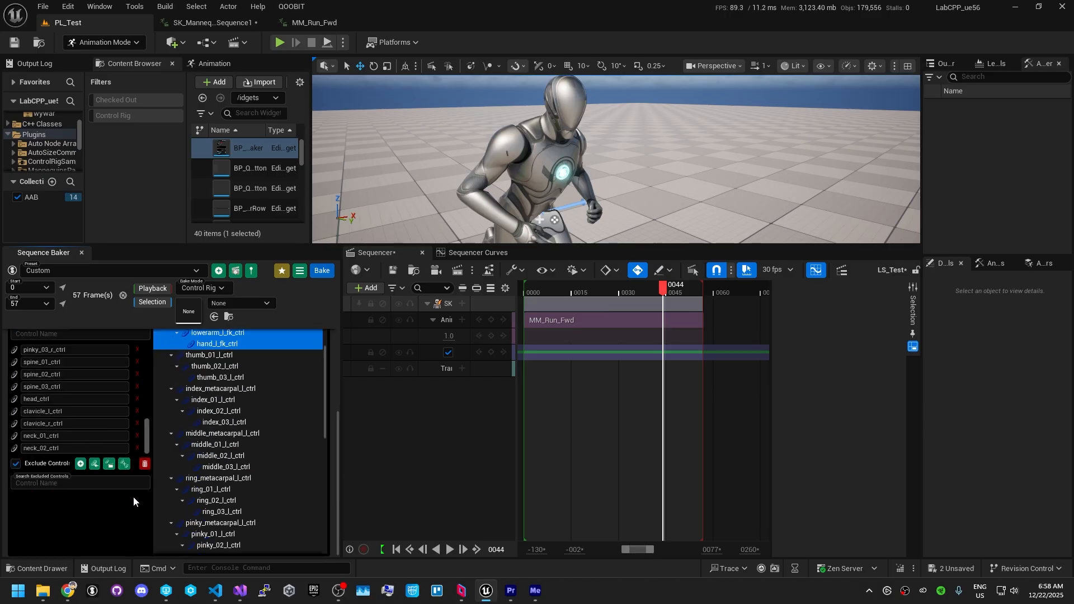
left_click(94, 464)
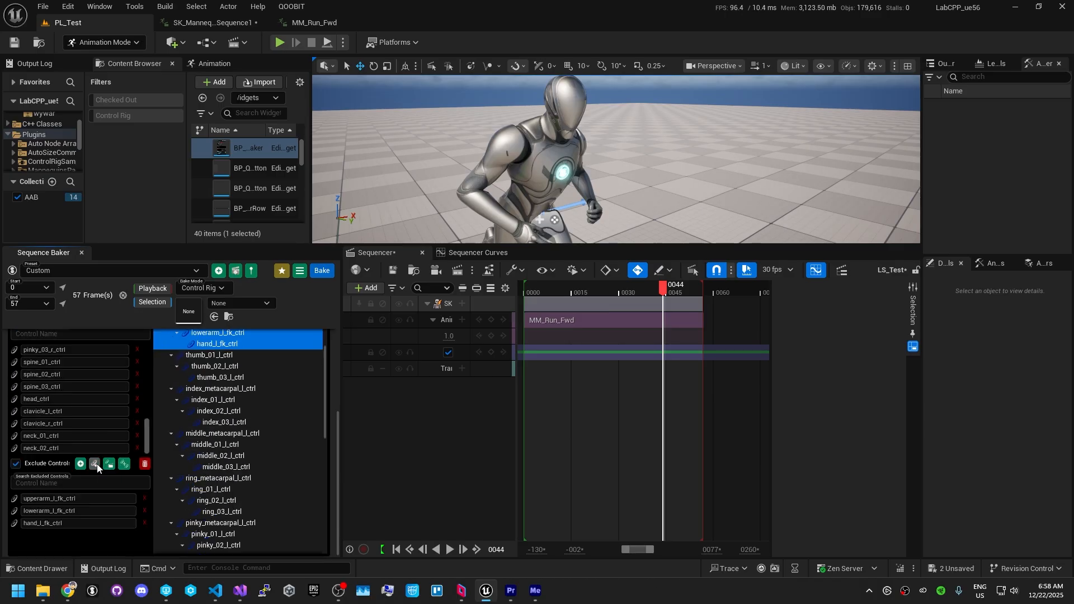
- Bake the SKM_Manny run animation to the control rig with the left arm controls excluded and scrub to frame 24
left_click(445, 310)
left_click(461, 305)
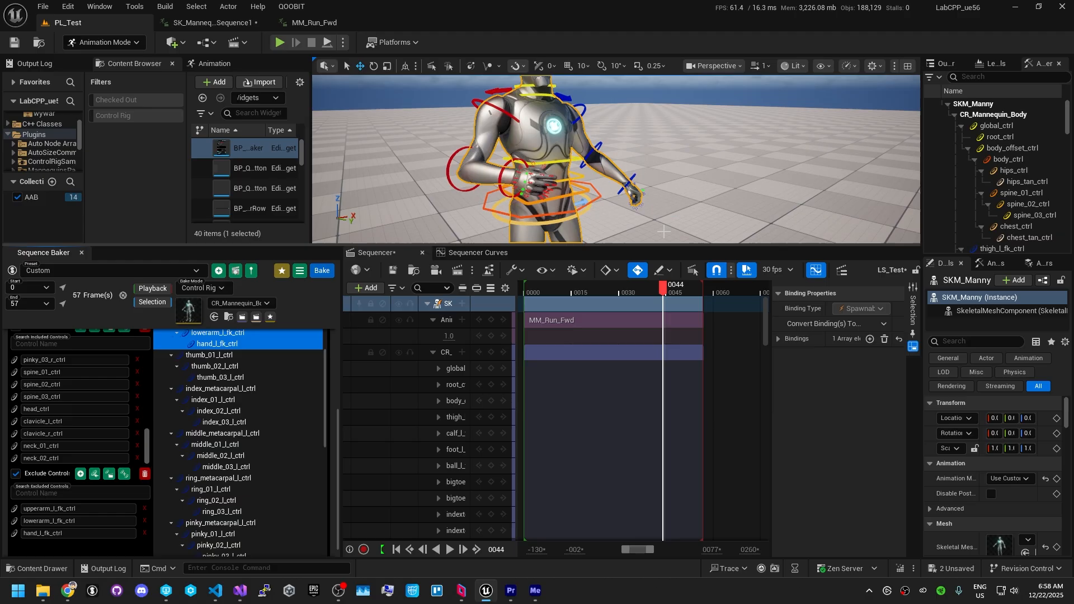
left_click_drag(663, 232, 600, 287, "alt")
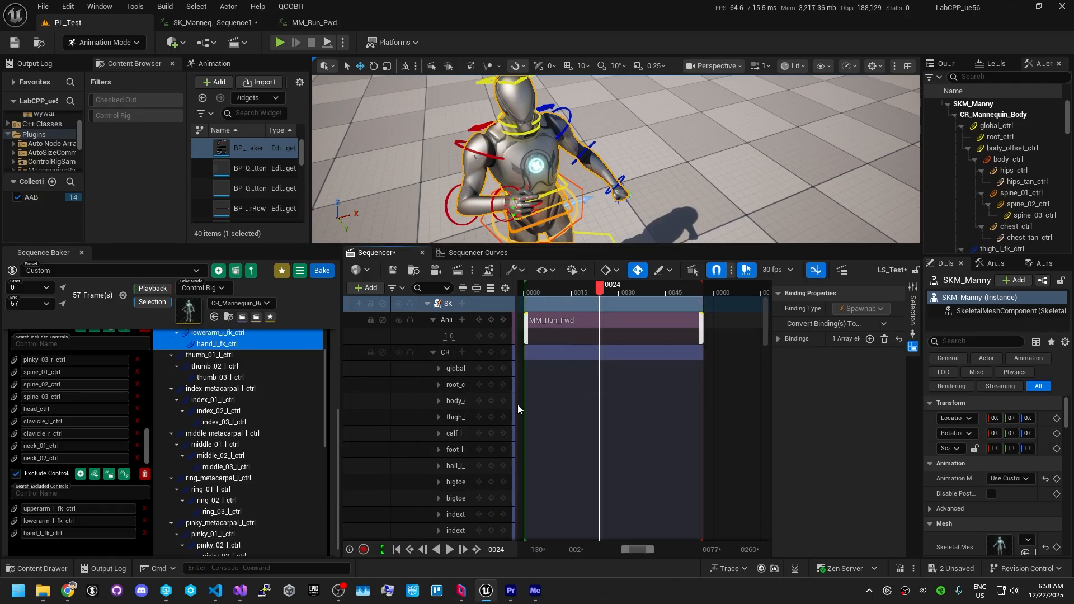
left_click_drag(651, 205, 615, 147, "alt")
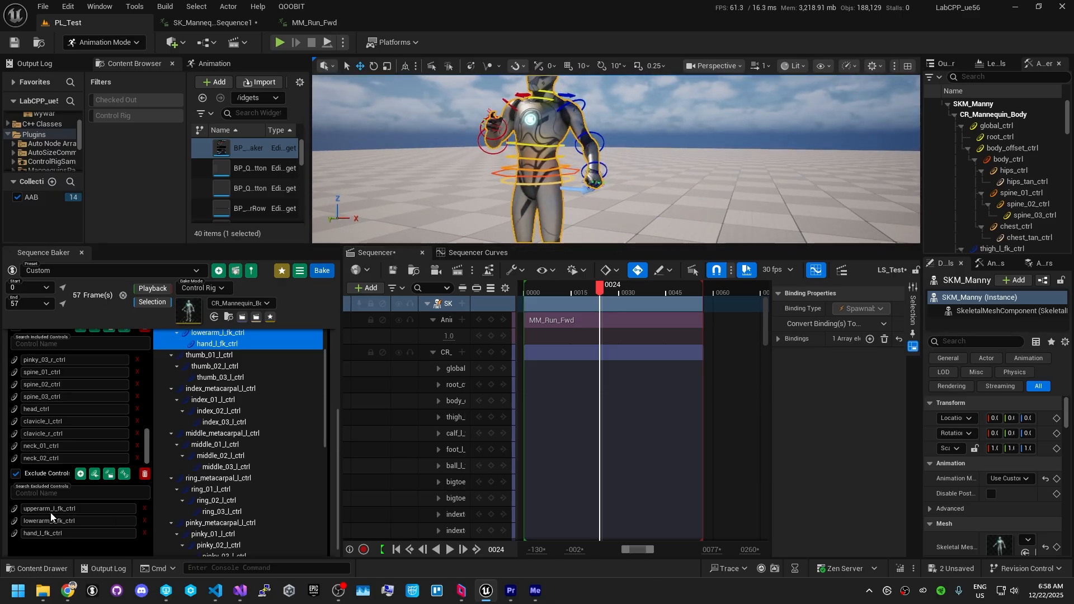
left_click_drag(615, 162, 610, 197, "alt")
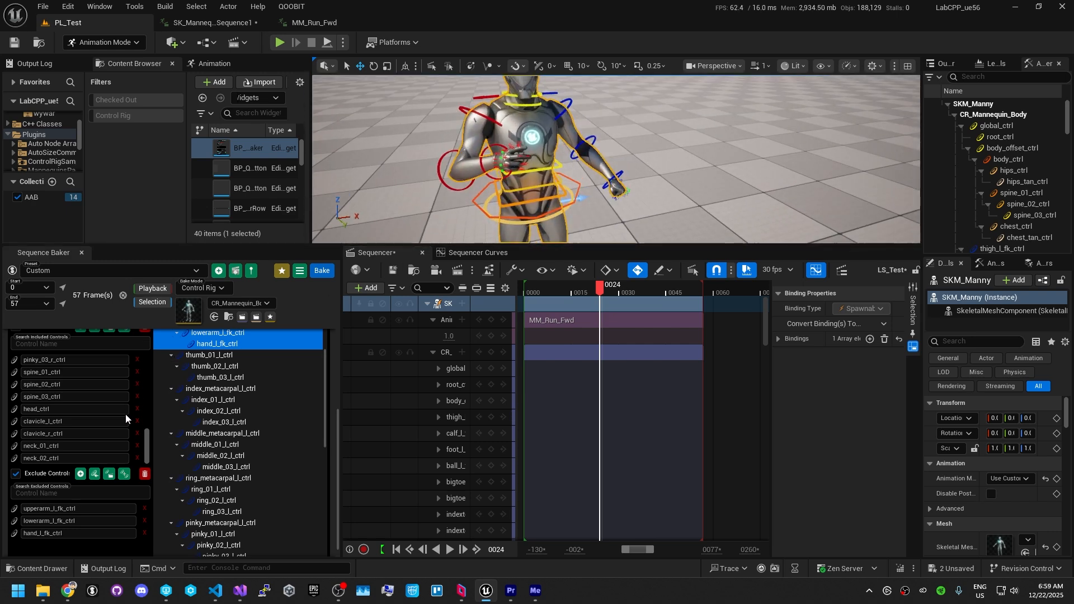
- Delete the newly baked mannequin control rig track from the sequence
scroll(126, 414, "up", 15)
scroll(235, 389, "up", 5)
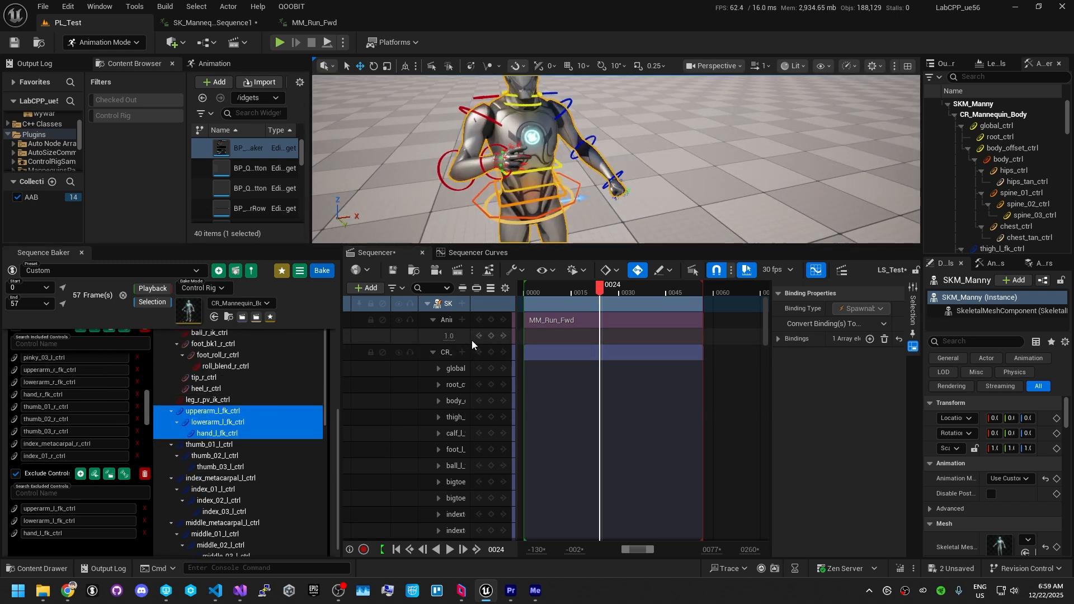
left_click(452, 352)
key("Delete")
- Turn on Remove Excluded Control Channels in the control rig bake settings
scroll(65, 448, "up", 2)
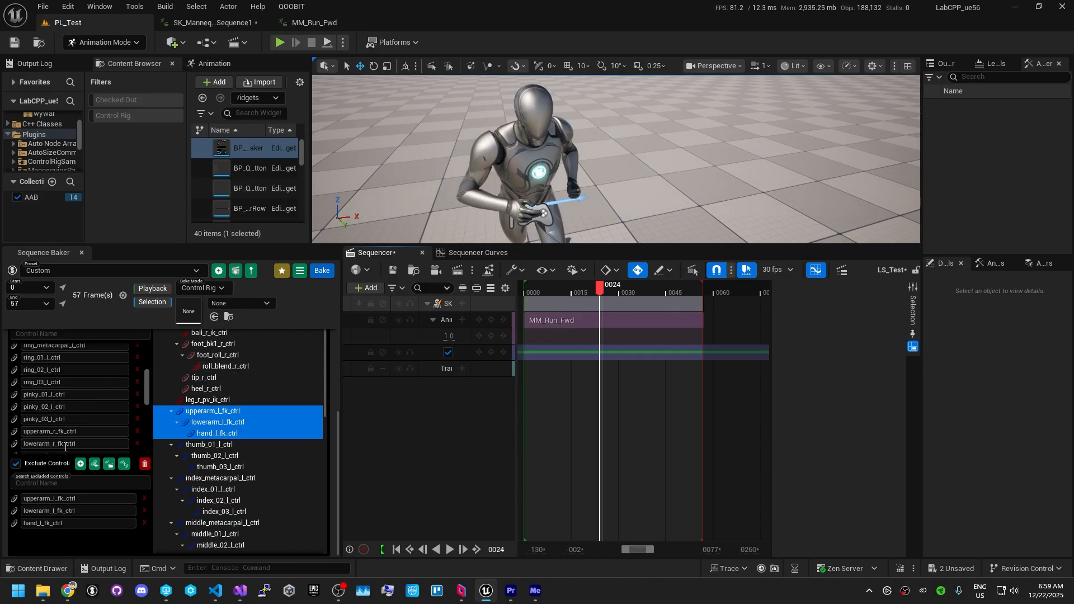
scroll(65, 447, "up", 8)
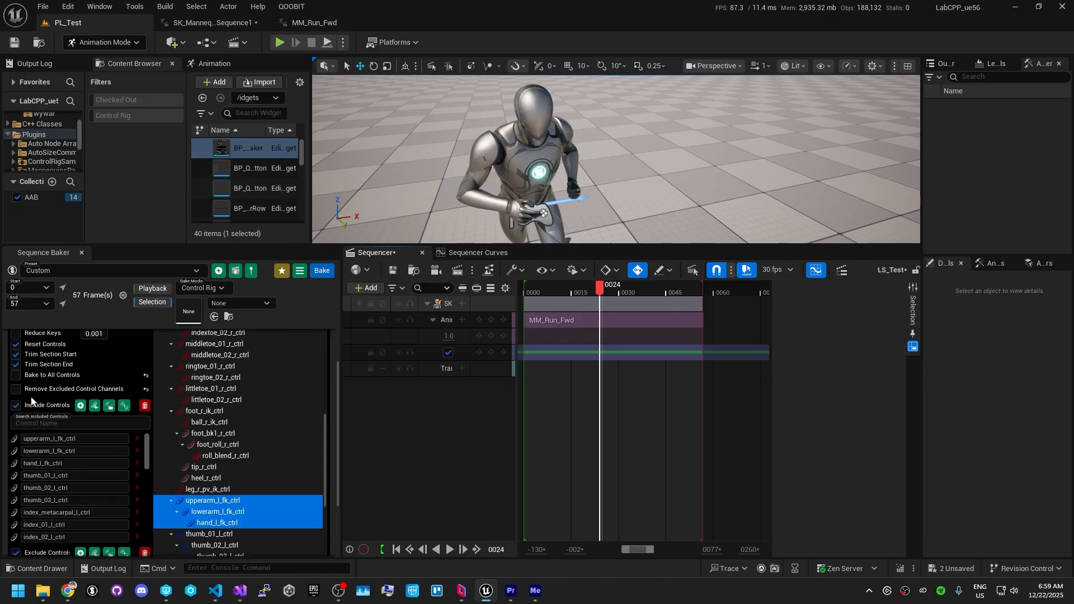
left_click(72, 392)
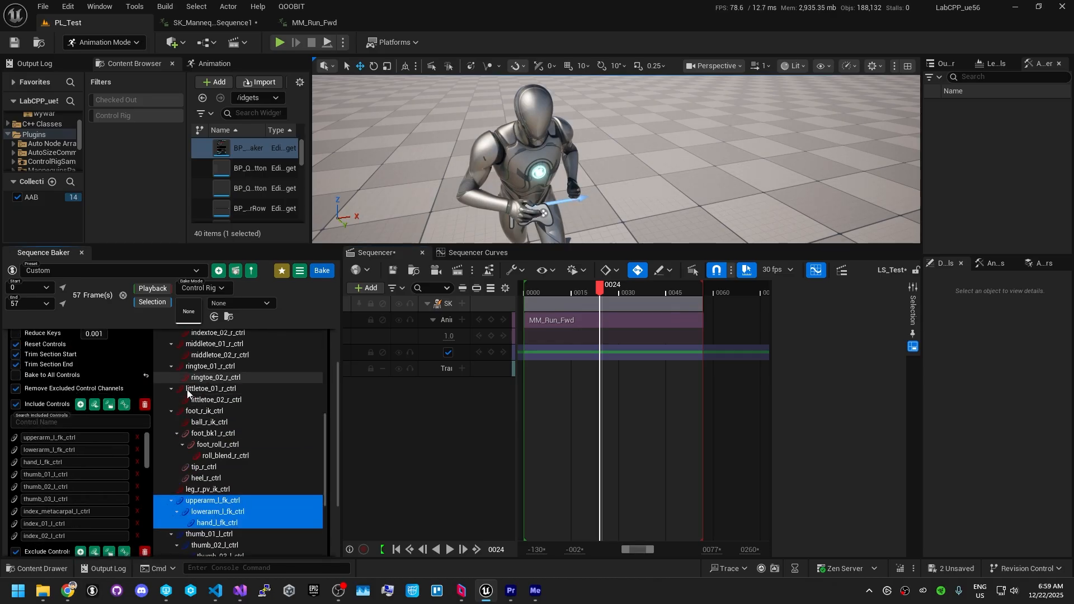
- Select the SKM_Manny track and bake its run animation to the control rig with excluded control channels removed
left_click(322, 272)
left_click(611, 313)
left_click(428, 304)
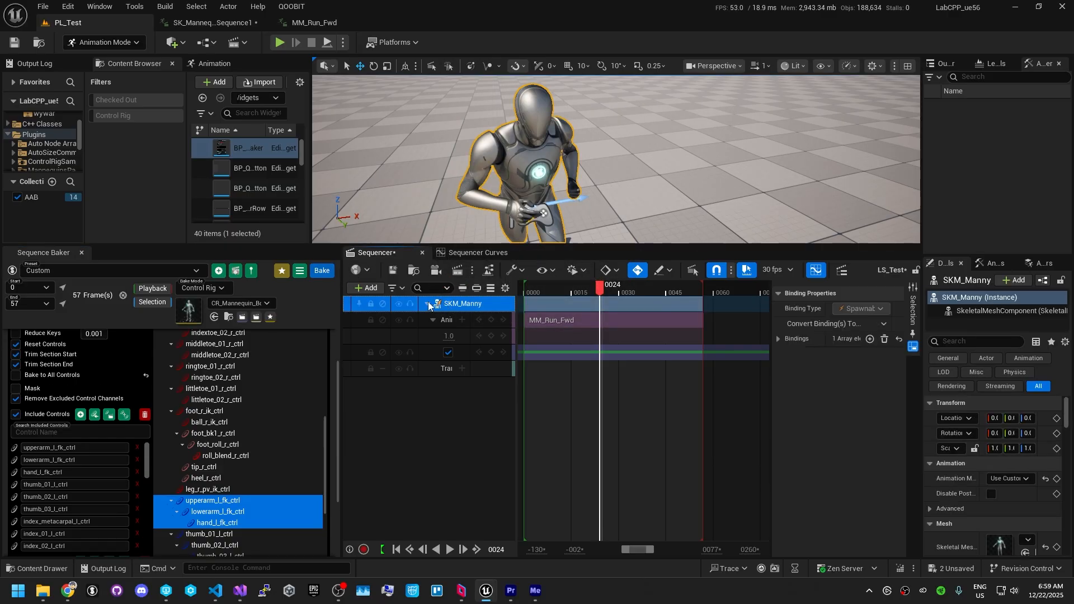
left_click(318, 273)
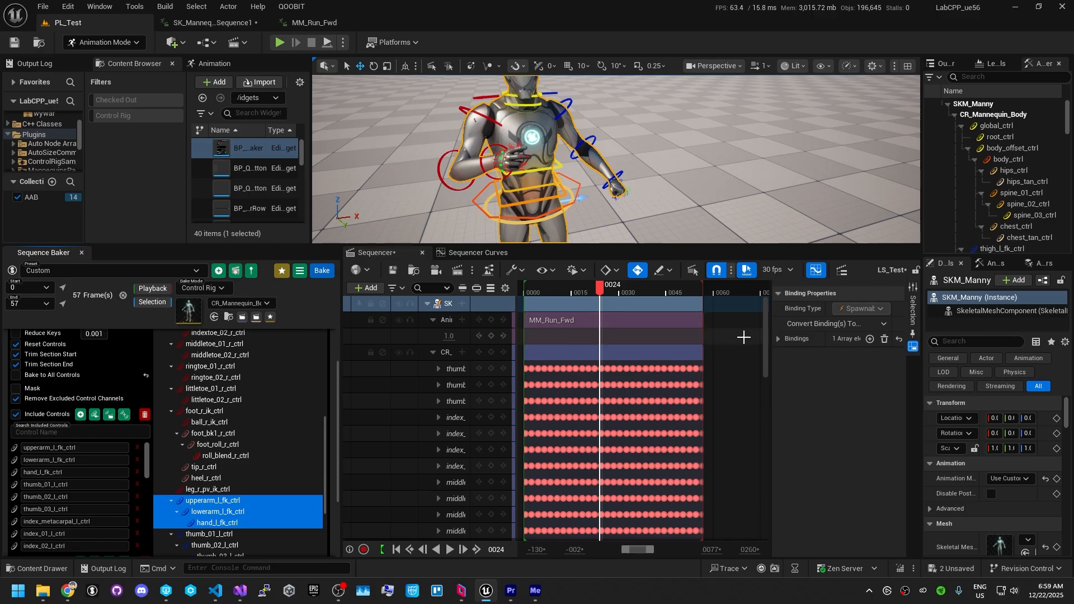
- Scrub the baked sequence to frame 16 and examine the arm poses and the remaining keyed control channels
left_click_drag(764, 336, 690, 281)
left_click_drag(598, 287, 548, 293)
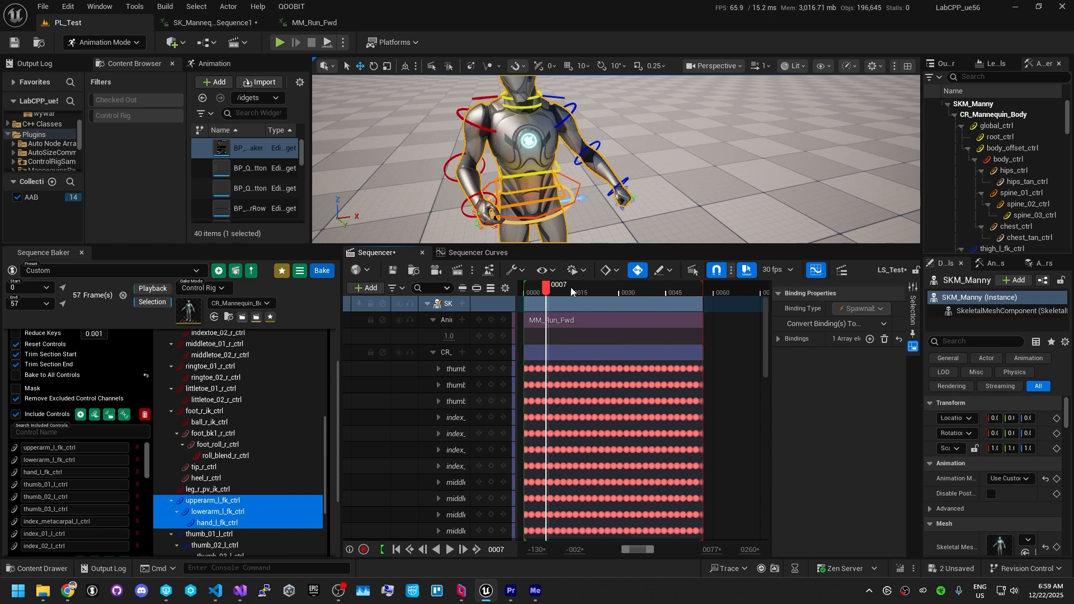
left_click_drag(598, 290, 572, 291)
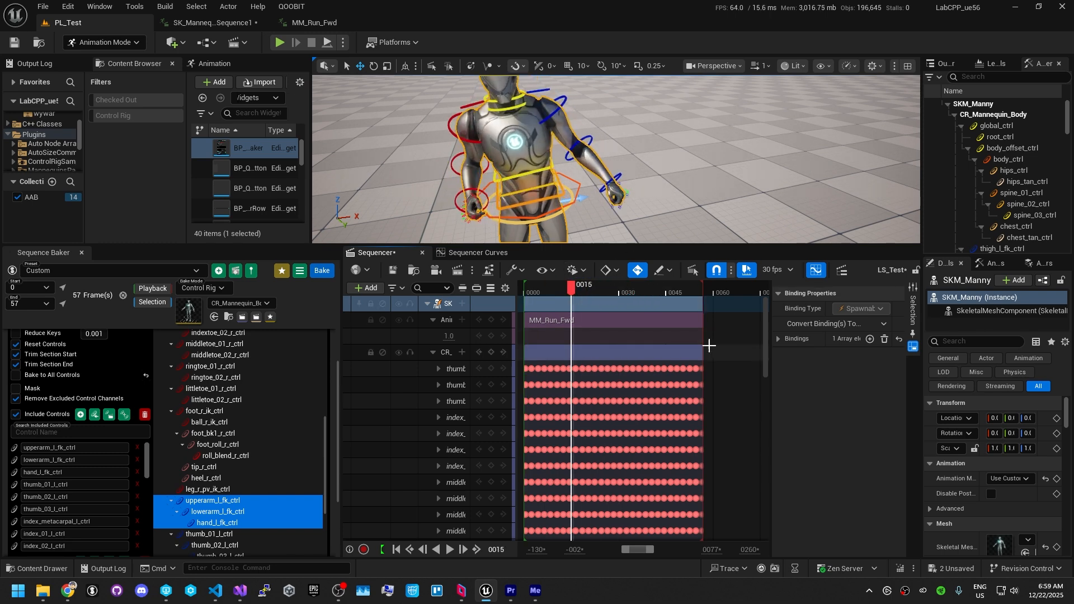
scroll(613, 349, "down", 3)
scroll(613, 350, "down", 5)
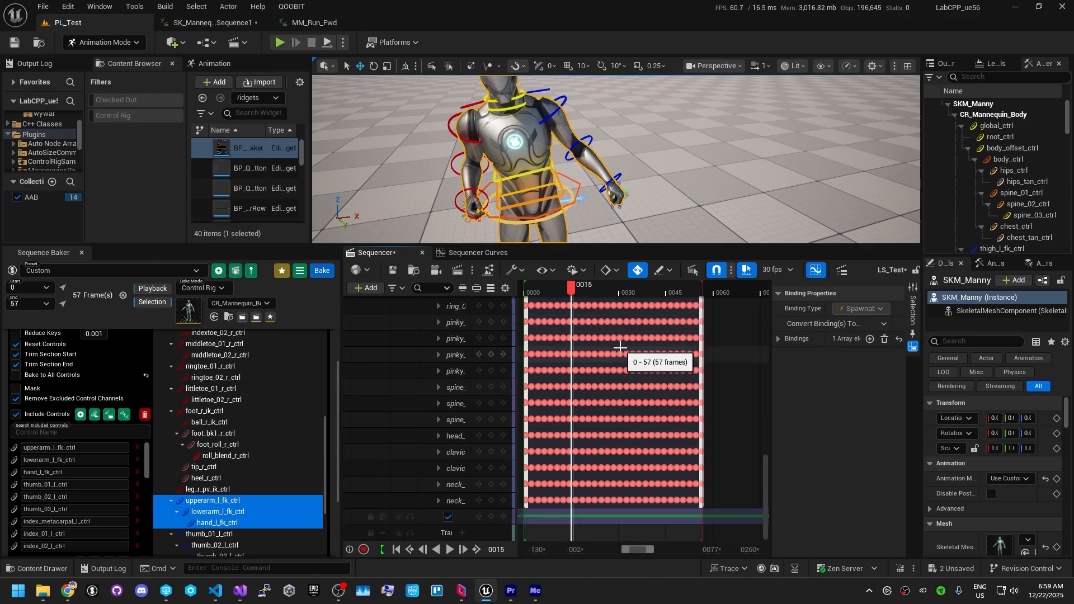
scroll(620, 348, "up", 6)
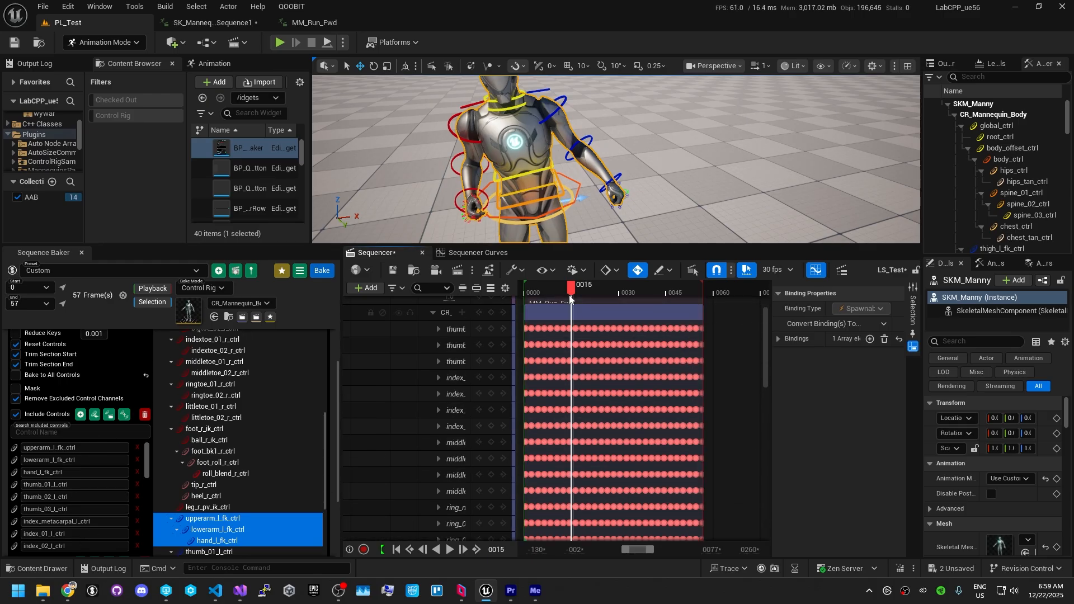
scroll(570, 313, "up", 2)
mouse_move(579, 292)
left_mouse_down()
mouse_move(663, 288)
mouse_move(555, 288)
mouse_move(620, 289)
mouse_move(576, 293)
left_mouse_up()
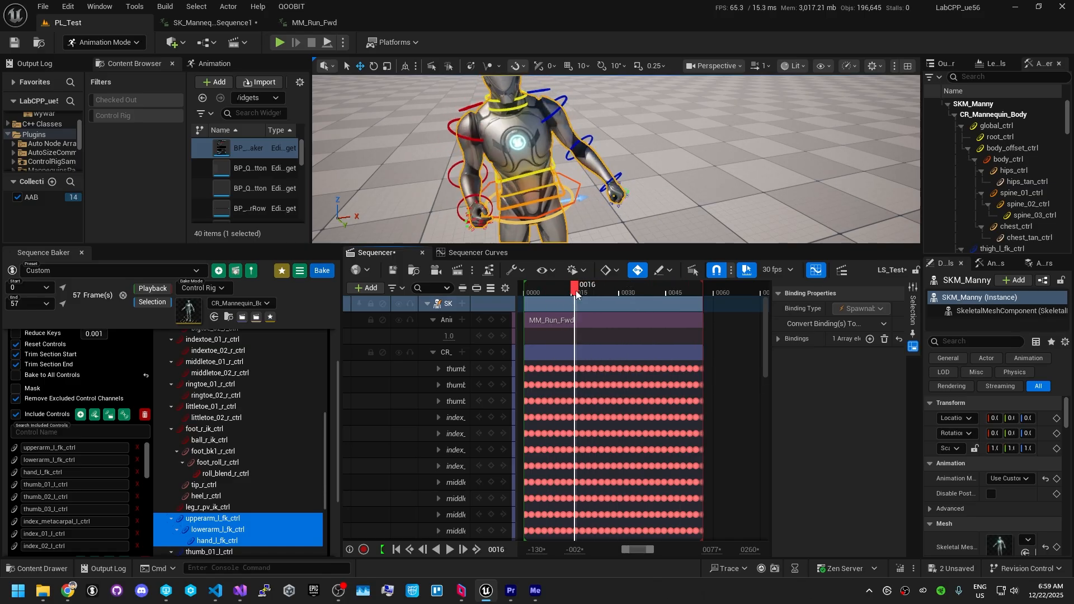